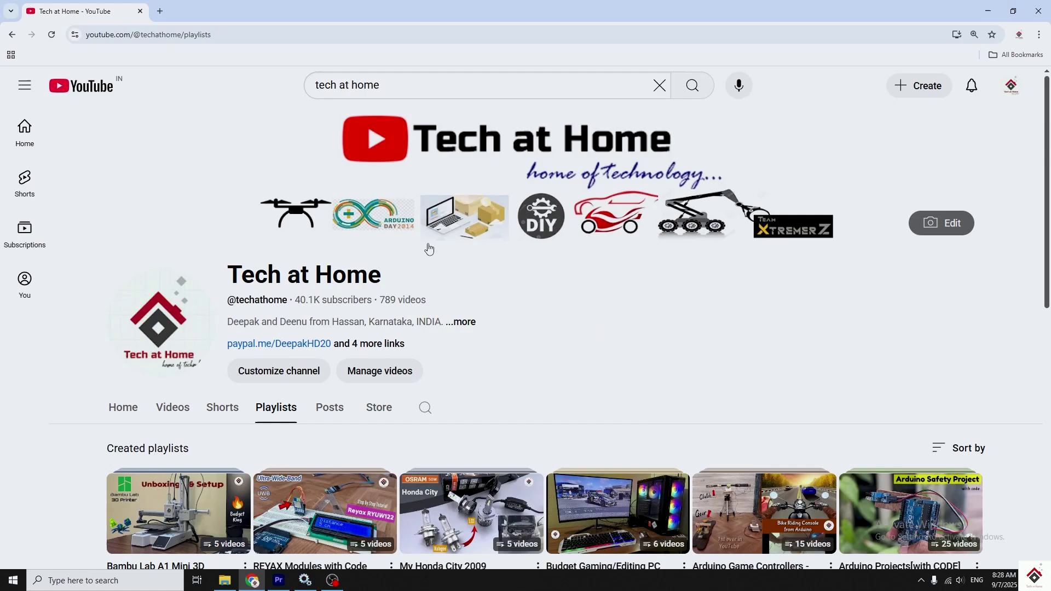
Step: Open the FFB force feedback tutorials playlist's full page and scroll through its videos
scroll(430, 246, down, 2)
scroll(270, 419, down, 4)
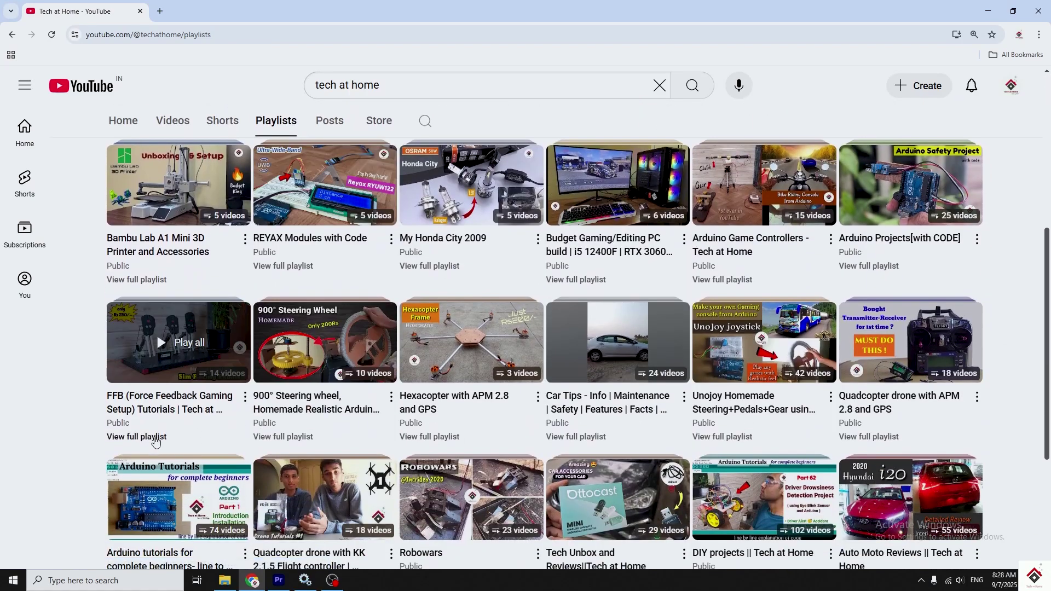
click(152, 437)
mouse_move(84, 282)
mouse_down()
mouse_move(280, 309)
mouse_move(176, 310)
mouse_move(85, 282)
mouse_up()
scroll(104, 389, down, 1)
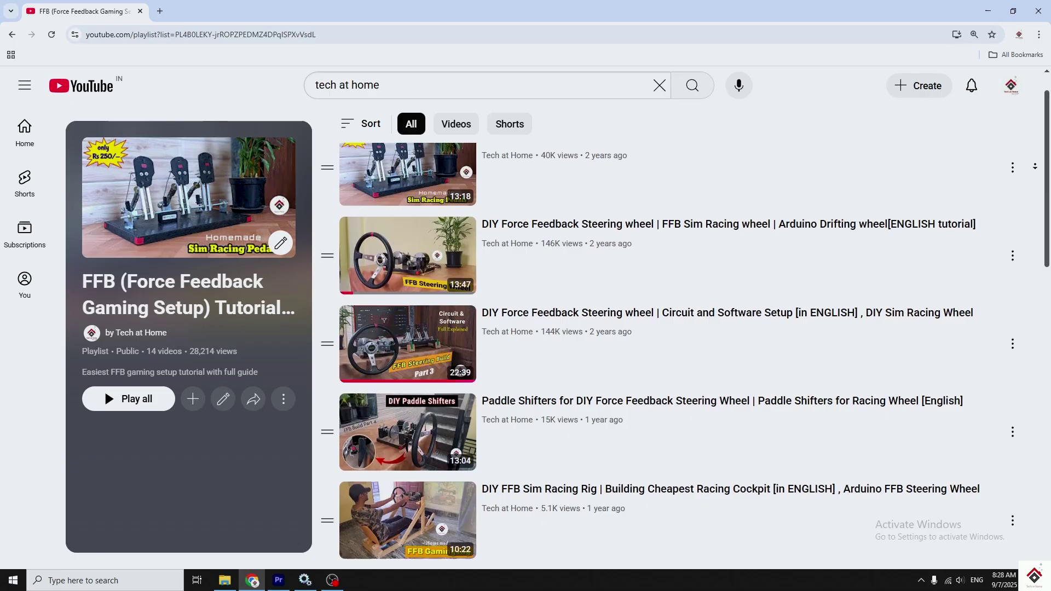
scroll(104, 389, down, 1)
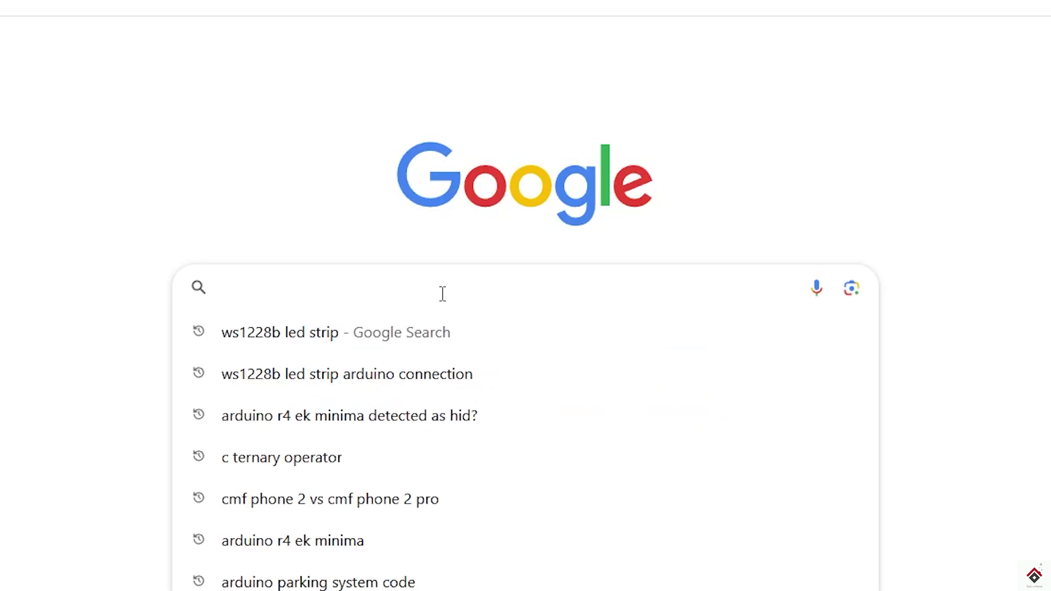
Step: Search Google for 'simhub download' and open the simhubdash.com page offering SimHub v9.9.11
text(simhub download)
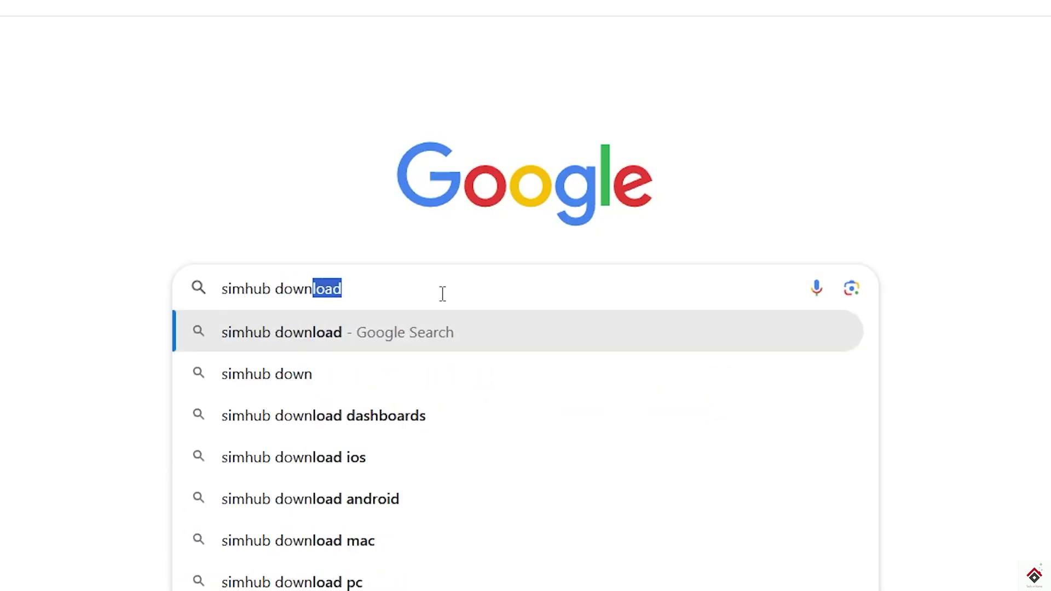
key(Return)
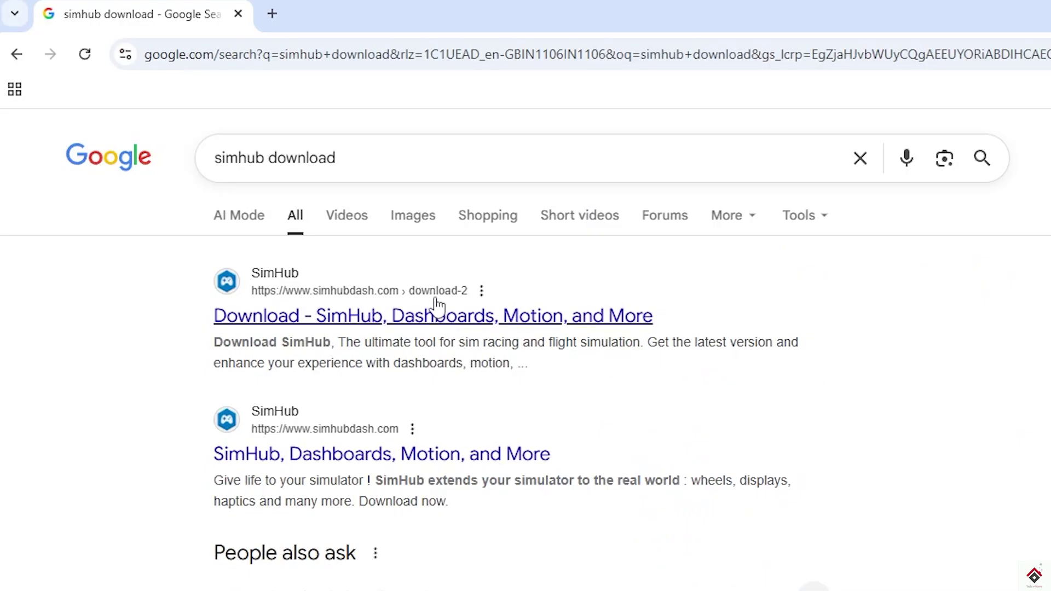
click(419, 315)
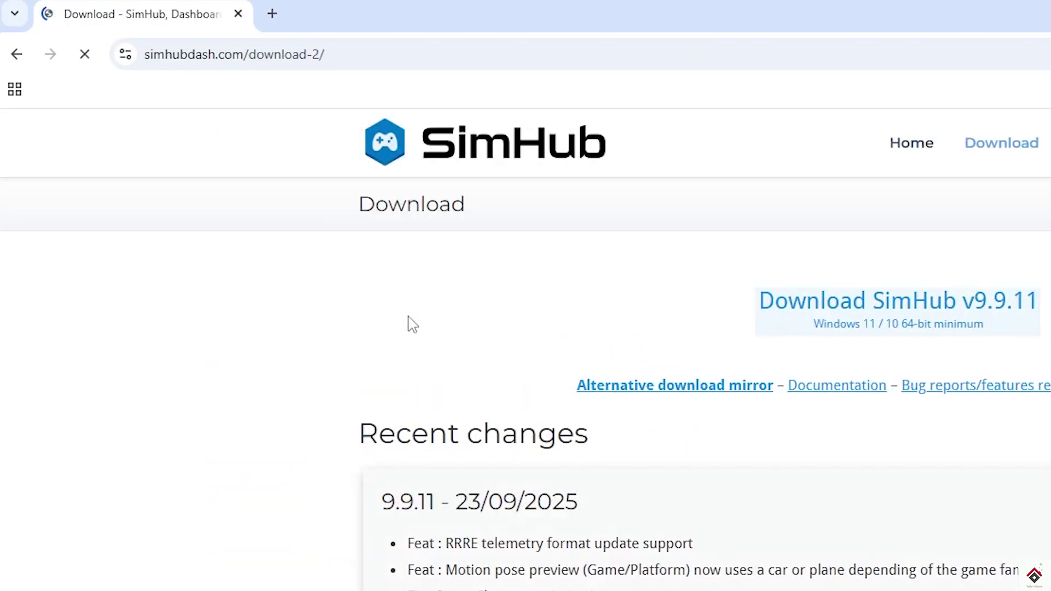
scroll(413, 325, down, 2)
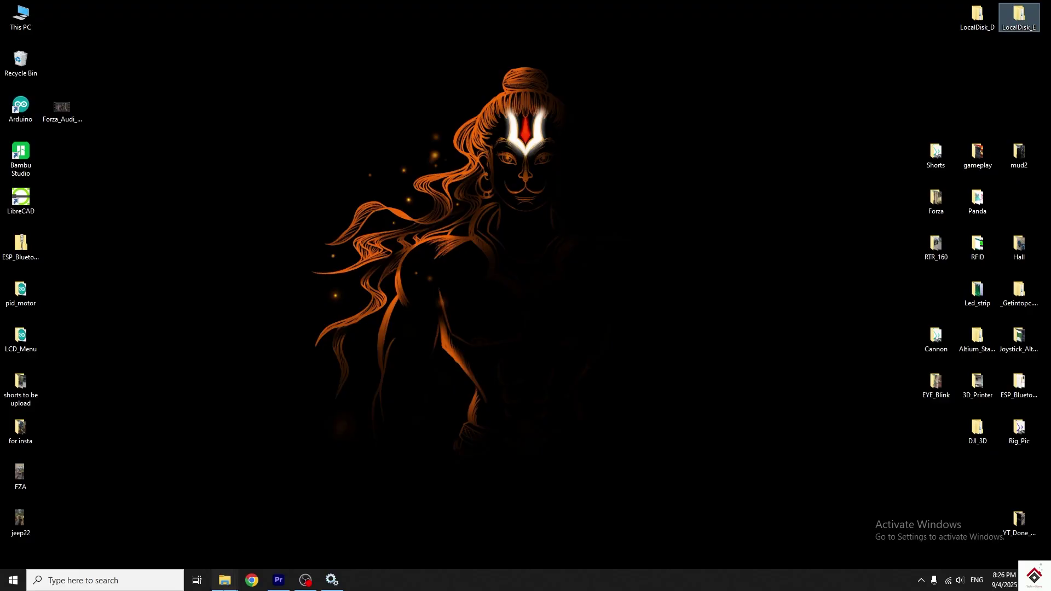
Step: Open the SimHub.9.07.11 folder in Downloads
mouse_move(225, 580)
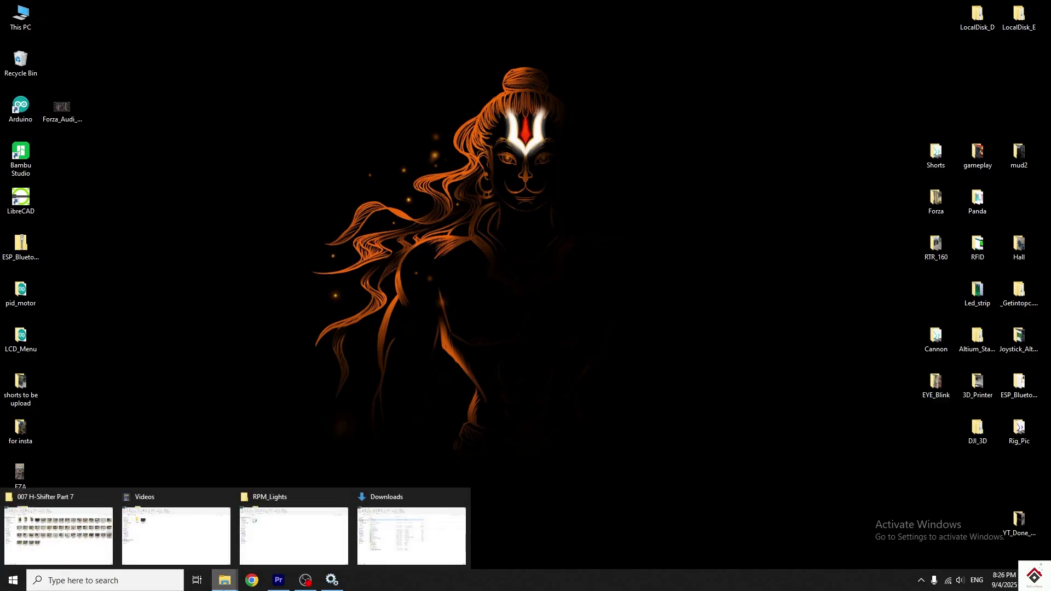
click(398, 531)
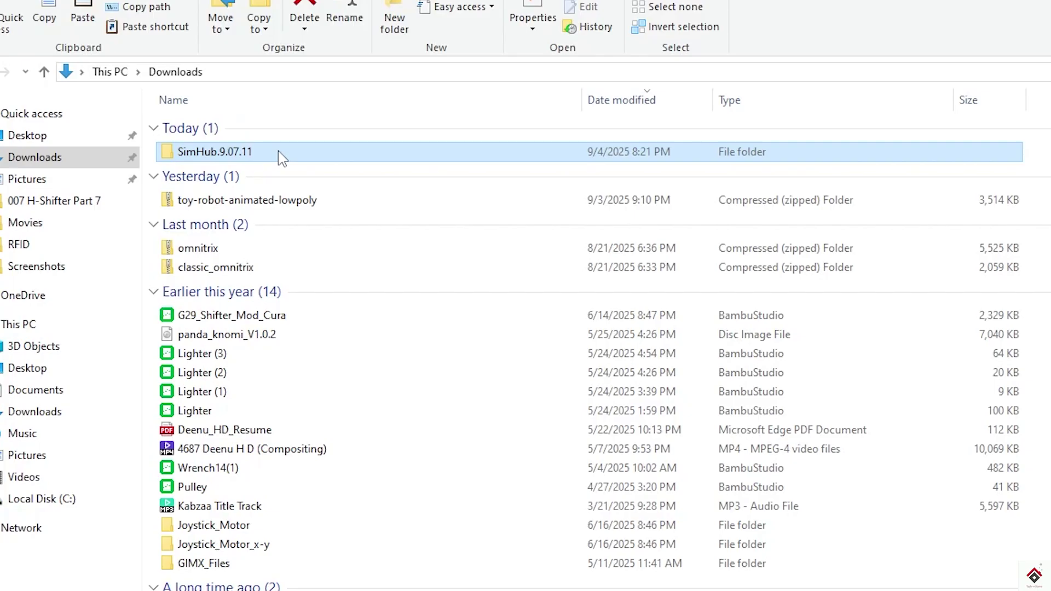
double_click(278, 151)
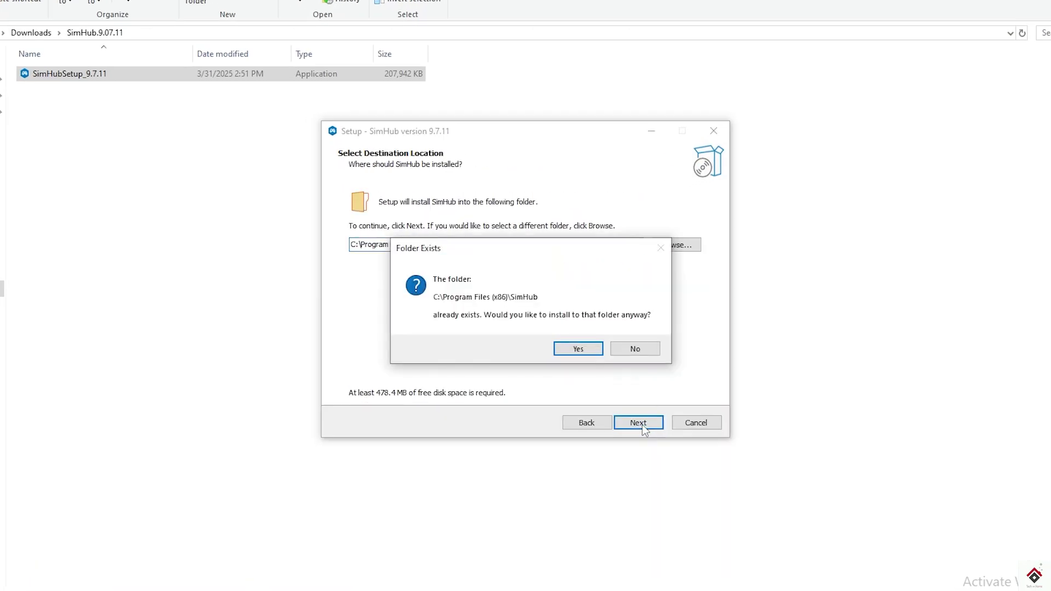
Step: Install SimHub 9.7.11 into the existing SimHub folder with all additional tasks, then finish
click(587, 346)
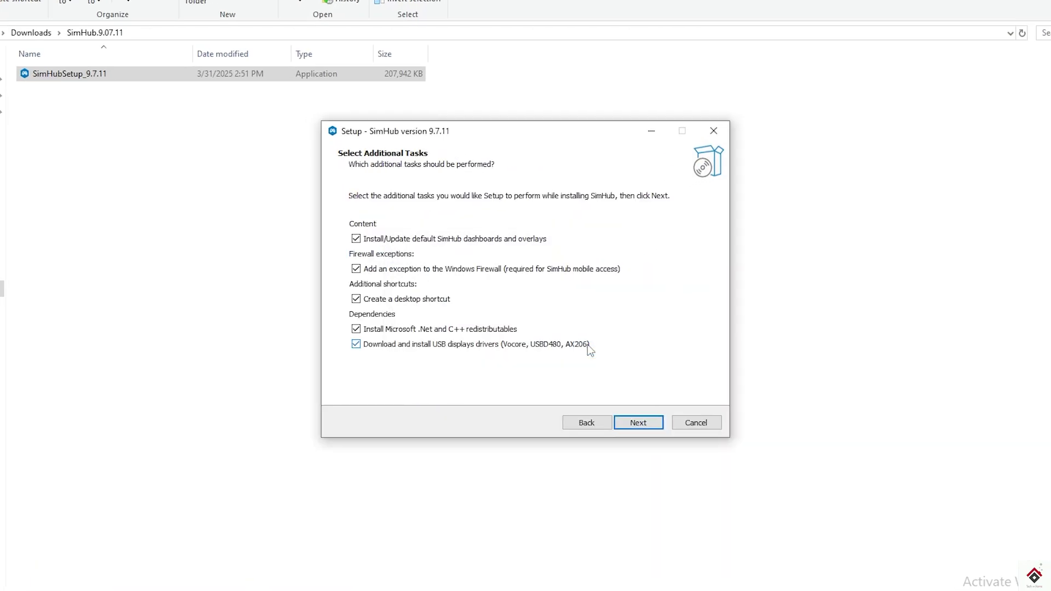
click(635, 422)
click(635, 422)
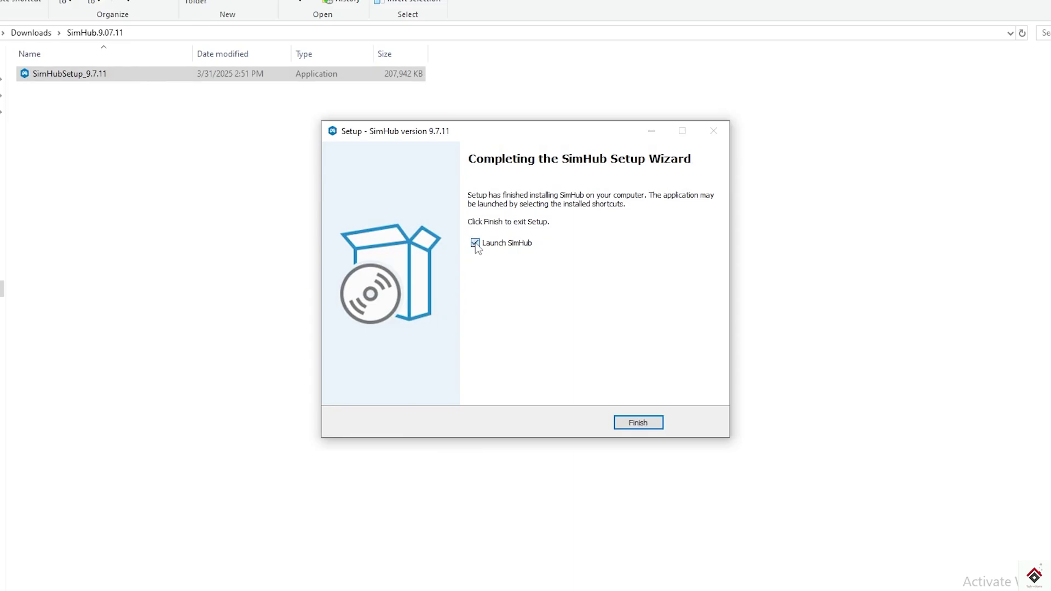
click(634, 426)
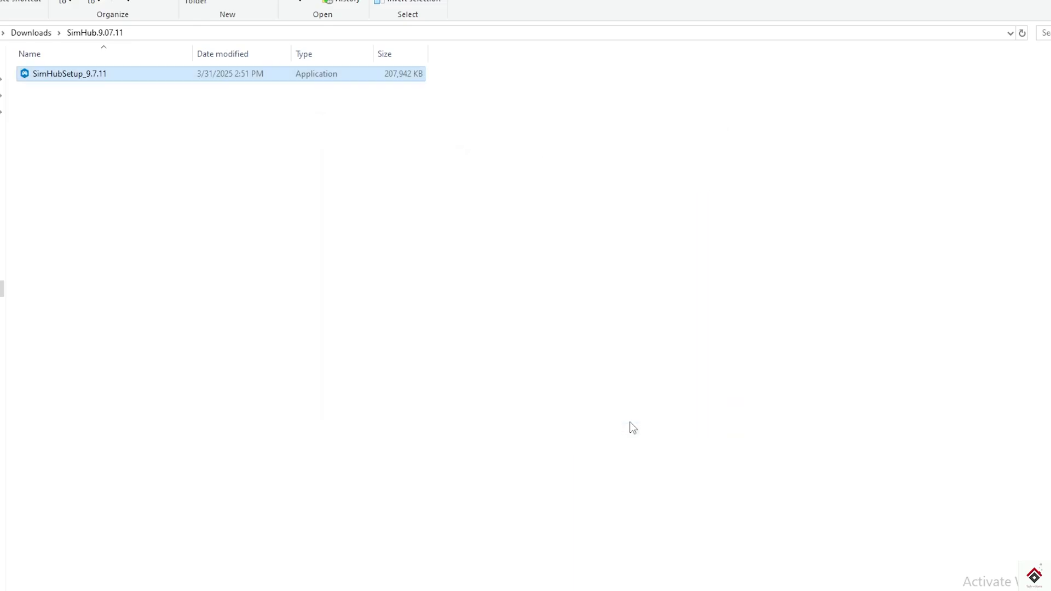
Step: Launch SimHub from Windows search and open the Arduino setup tool under My Hardware
click(104, 580)
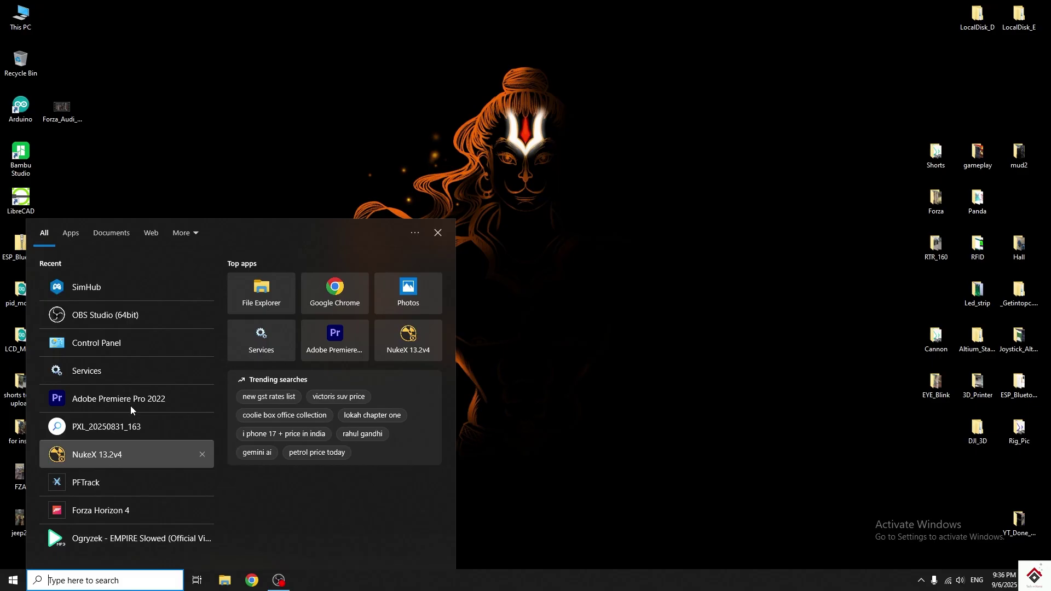
click(117, 286)
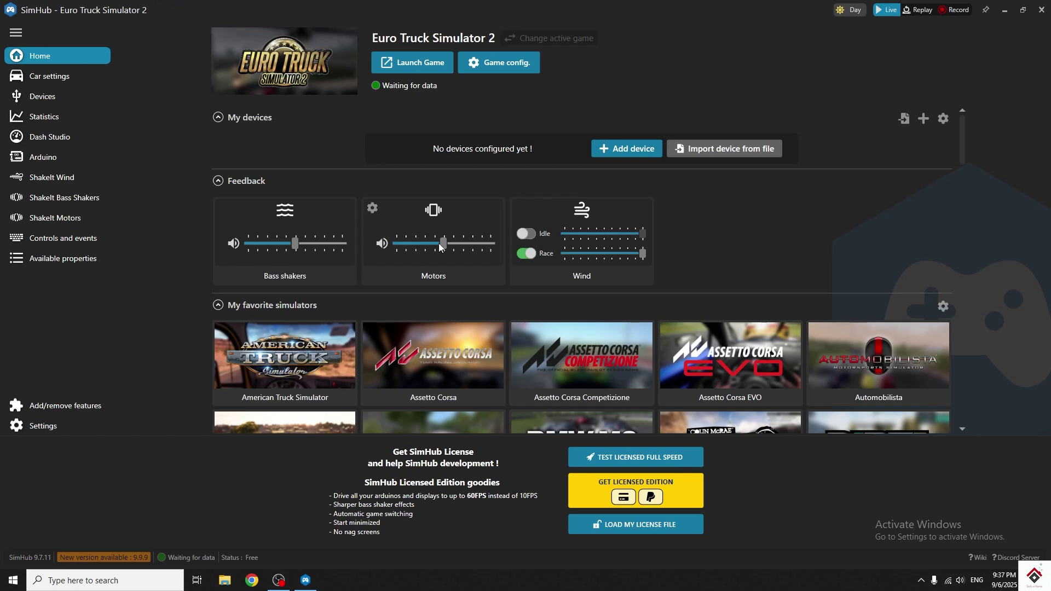
click(76, 159)
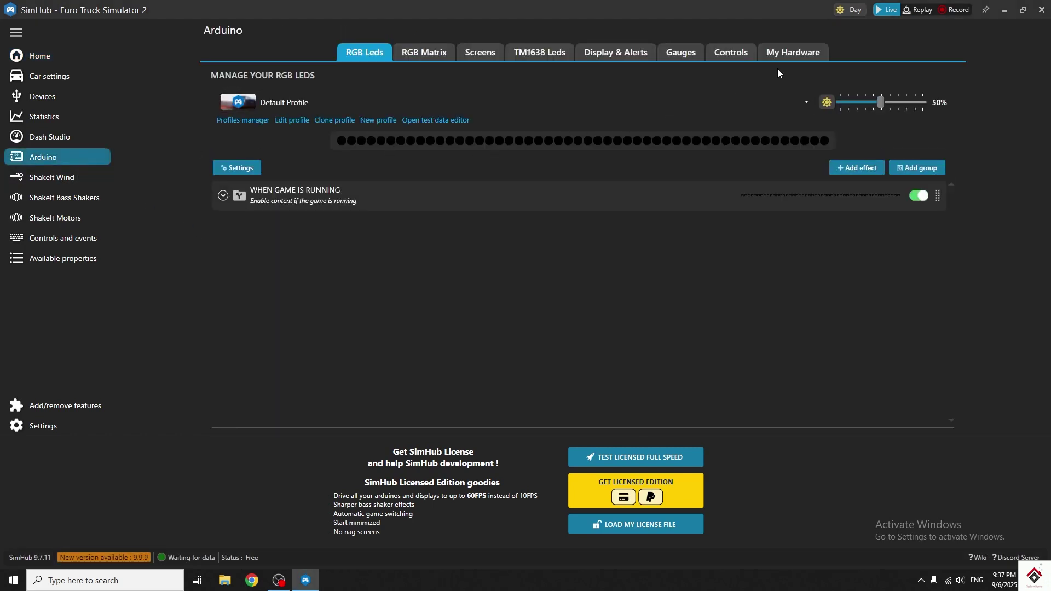
click(817, 51)
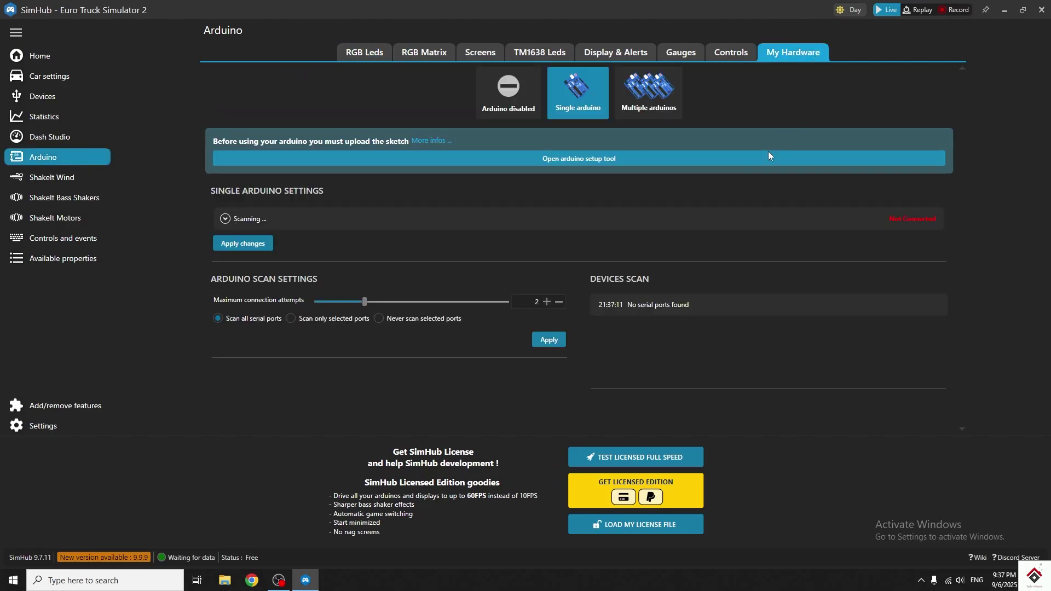
click(650, 158)
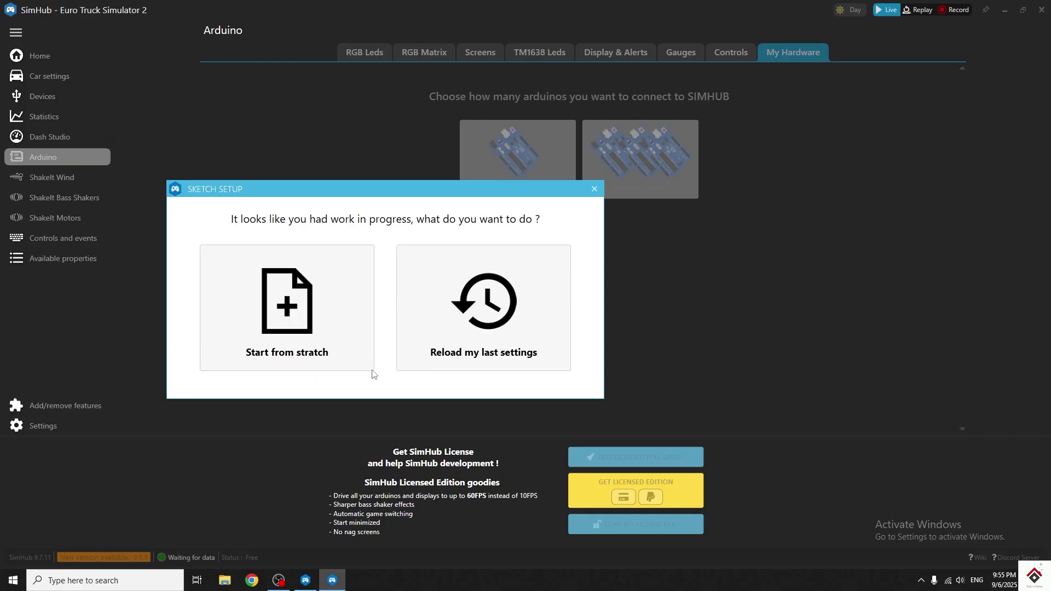
Step: Start a new sketch from scratch and maximize the Sketch Setup window
click(277, 304)
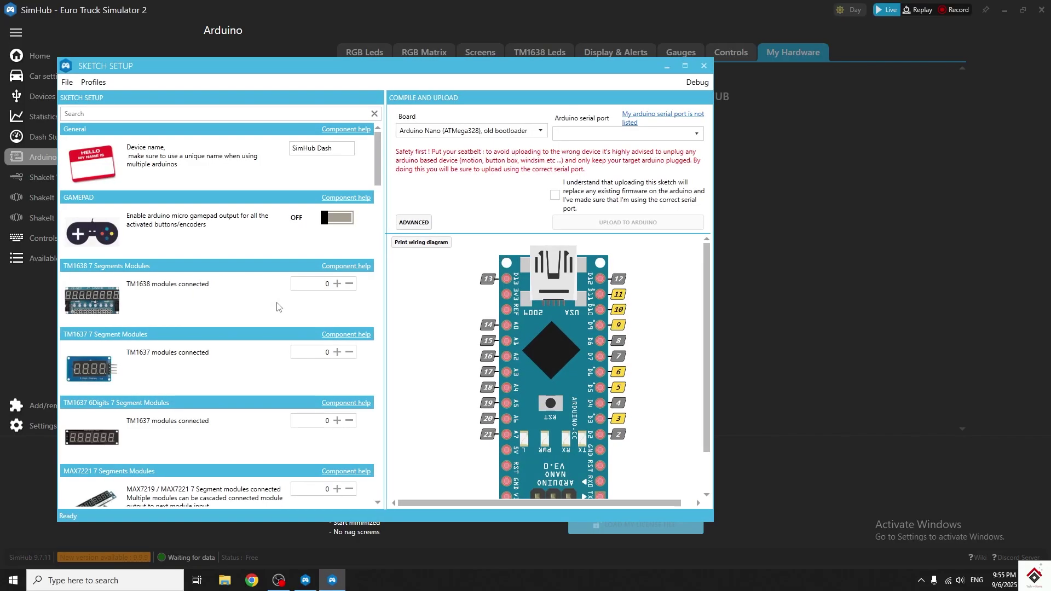
drag(550, 72, 604, 71)
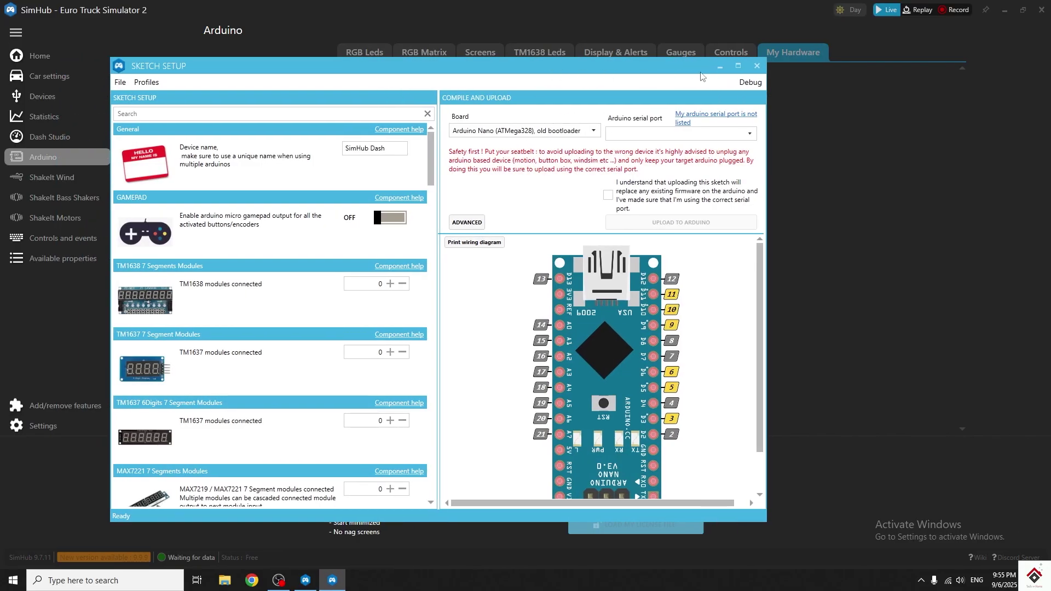
click(738, 67)
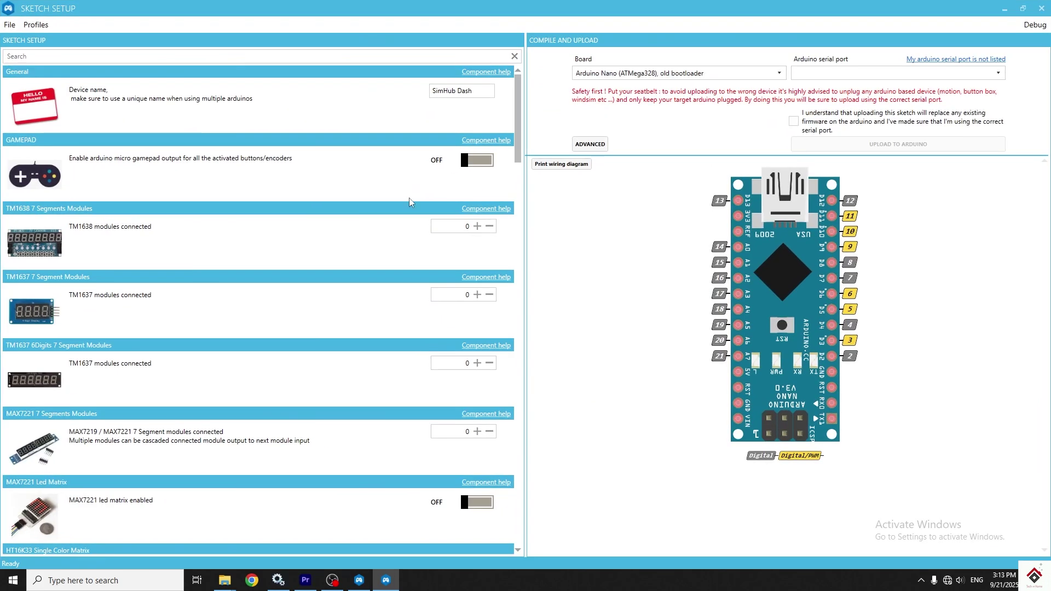
Step: Scroll the Sketch Setup list to the WS2812B RGB Leds section
scroll(341, 202, down, 1)
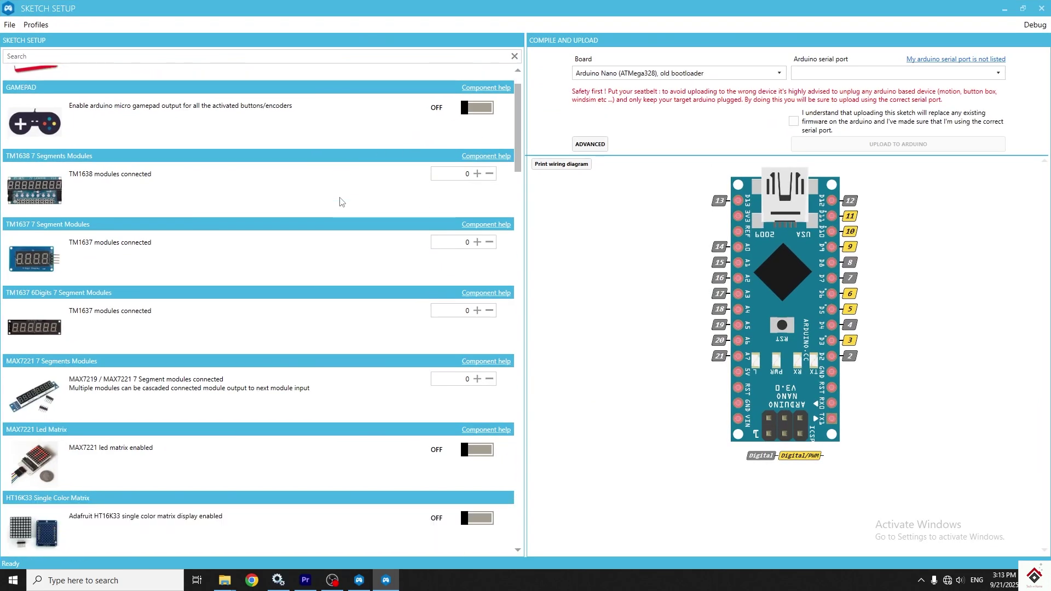
scroll(340, 202, down, 5)
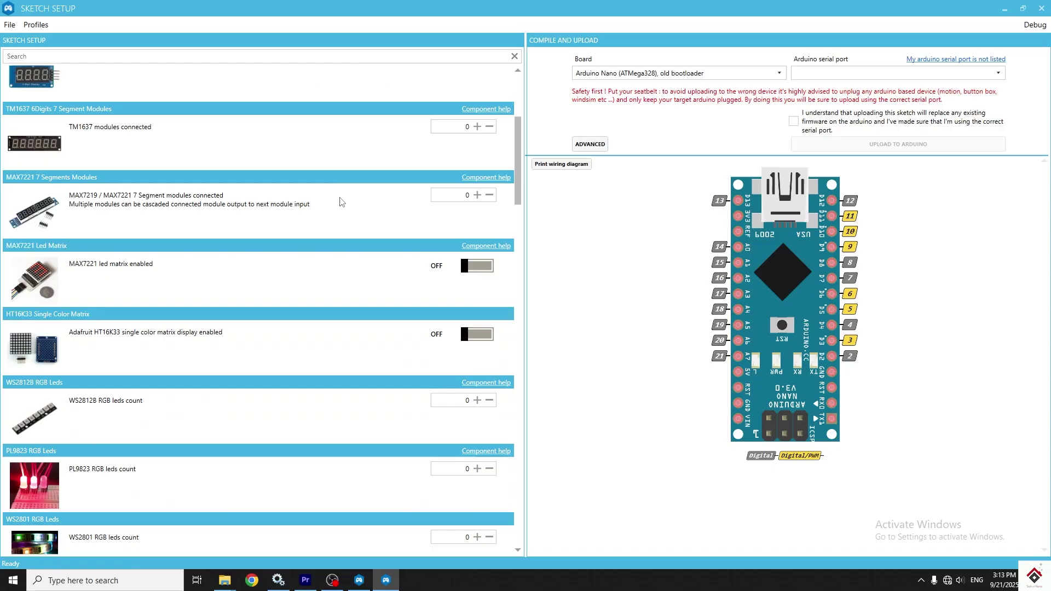
scroll(340, 202, down, 2)
scroll(339, 202, down, 6)
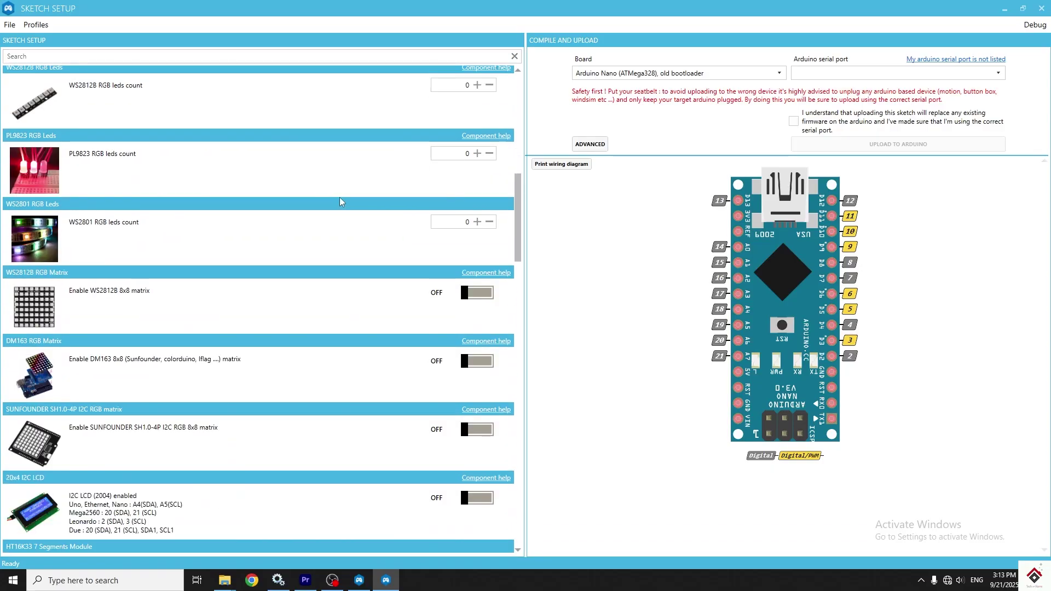
scroll(340, 201, down, 2)
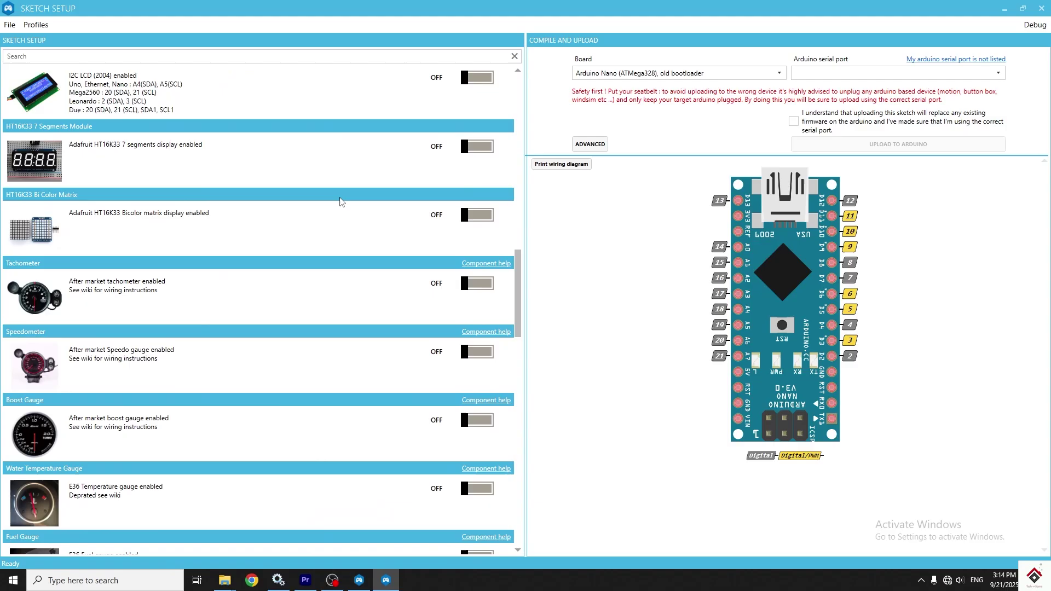
scroll(340, 202, up, 3)
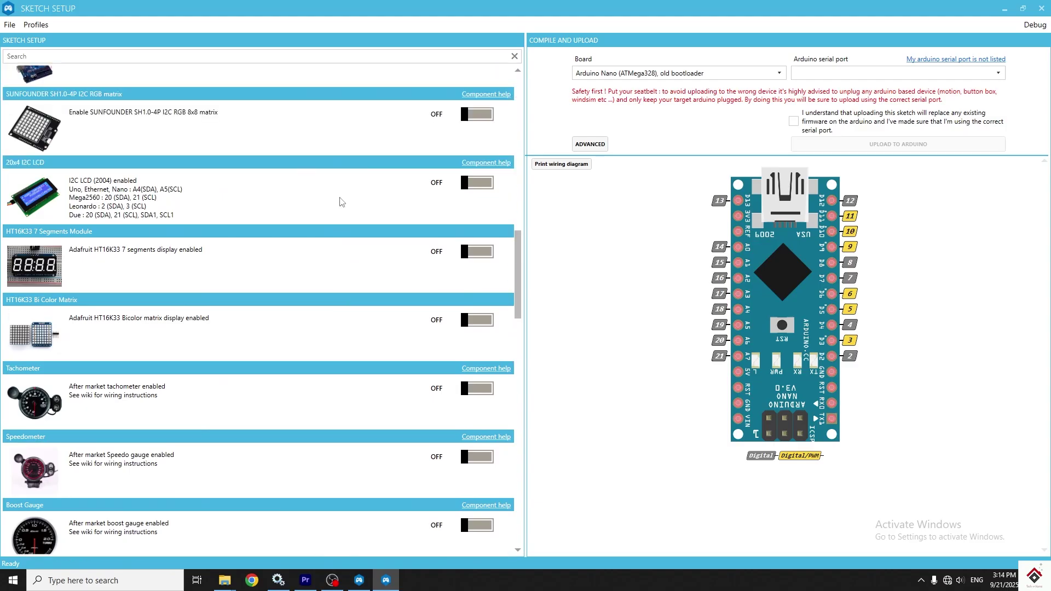
scroll(339, 202, up, 4)
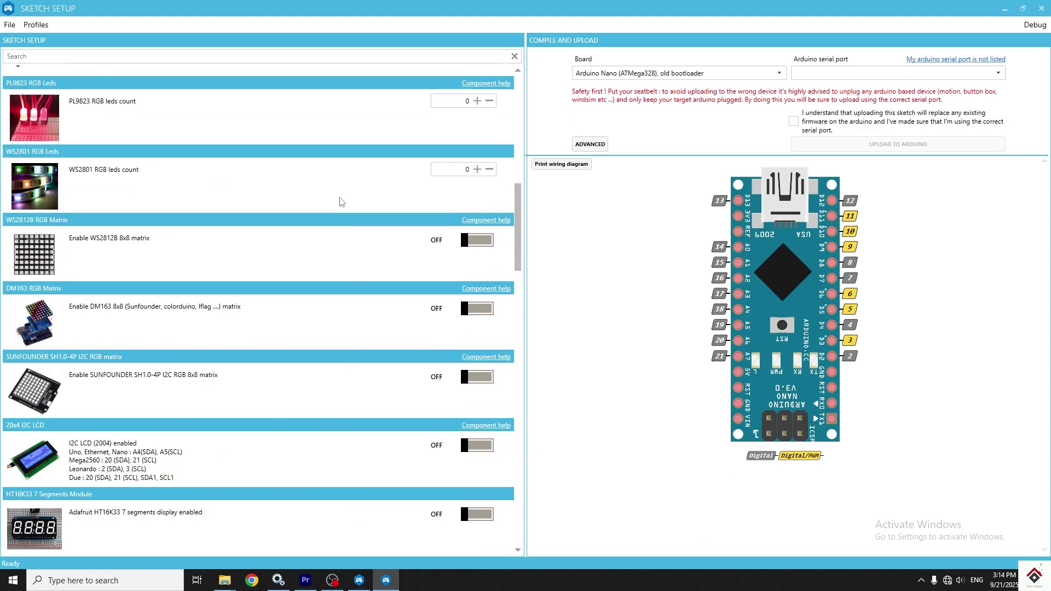
scroll(249, 202, up, 1)
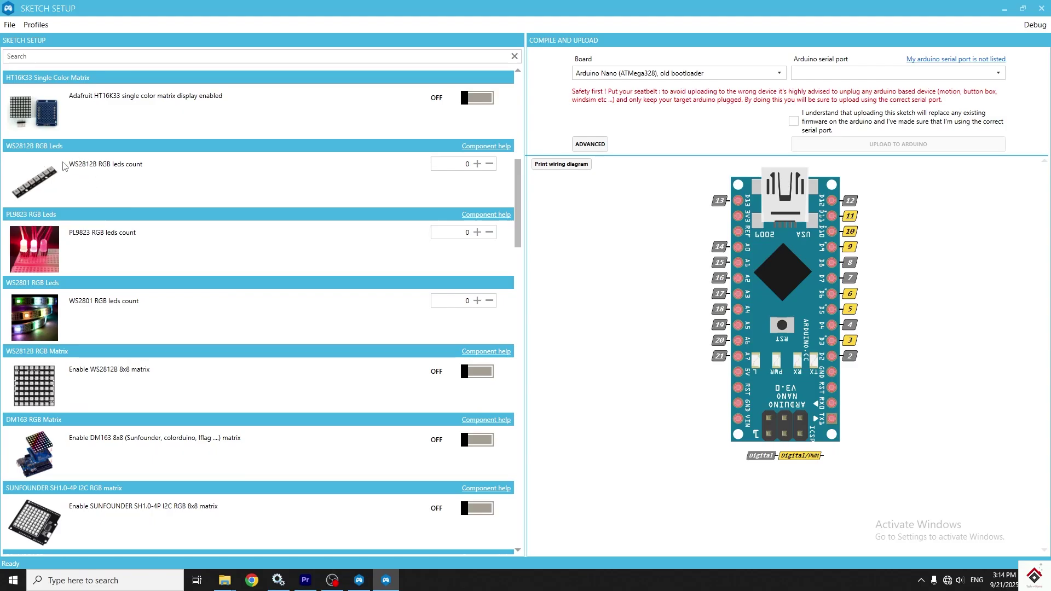
scroll(181, 203, up, 1)
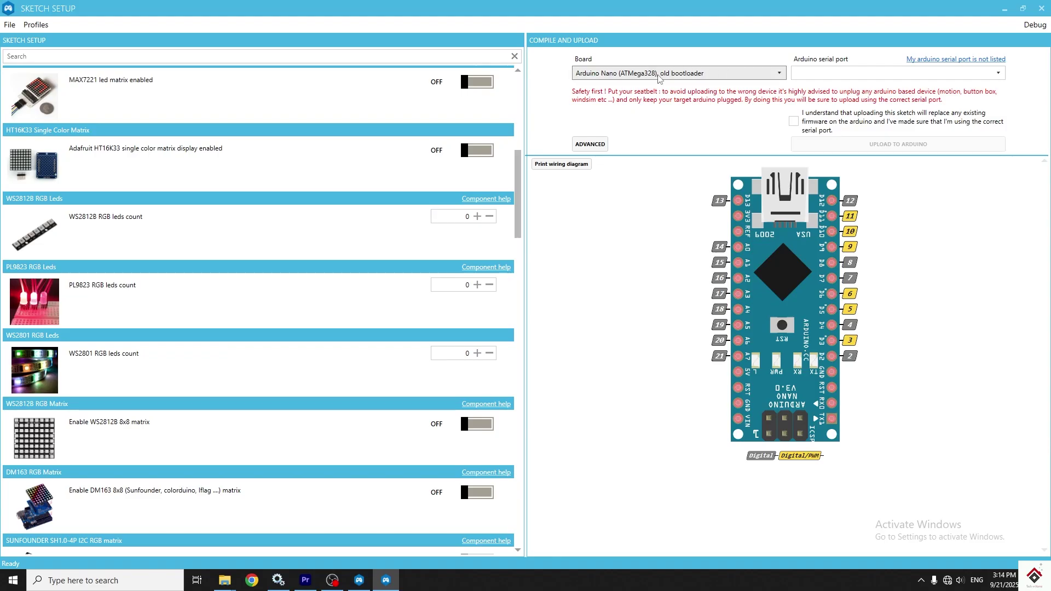
Step: Choose Arduino UNO (ATMega328p) as the board and COM18 - Arduino Uno as the serial port
click(744, 75)
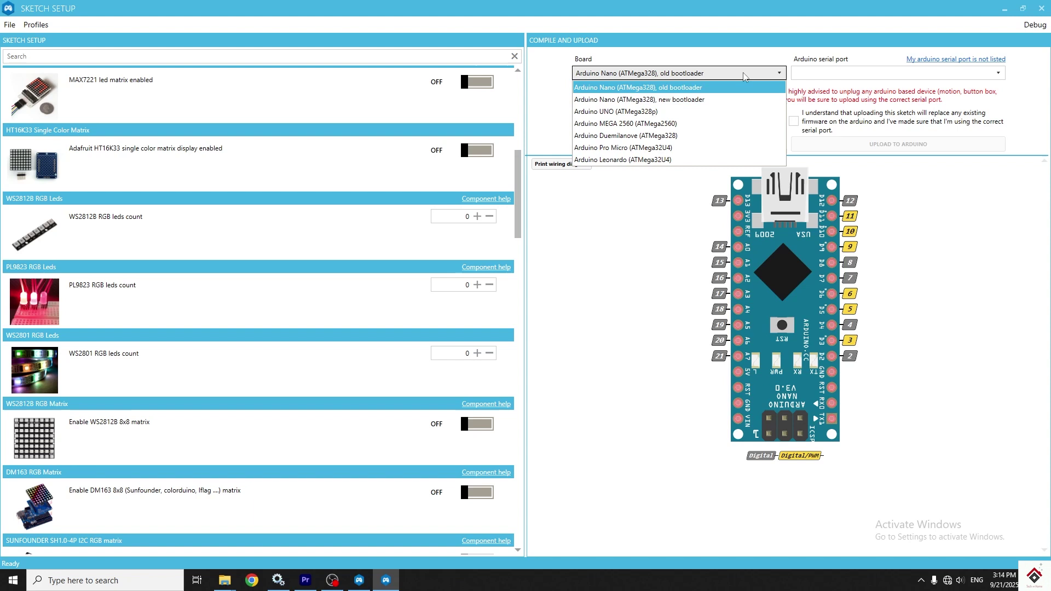
click(682, 113)
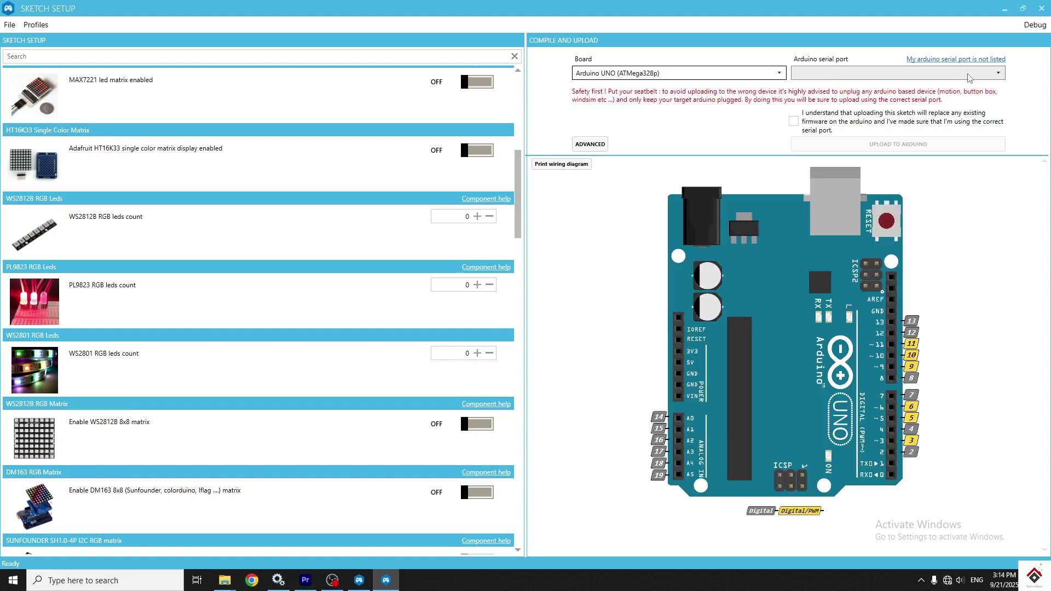
click(996, 72)
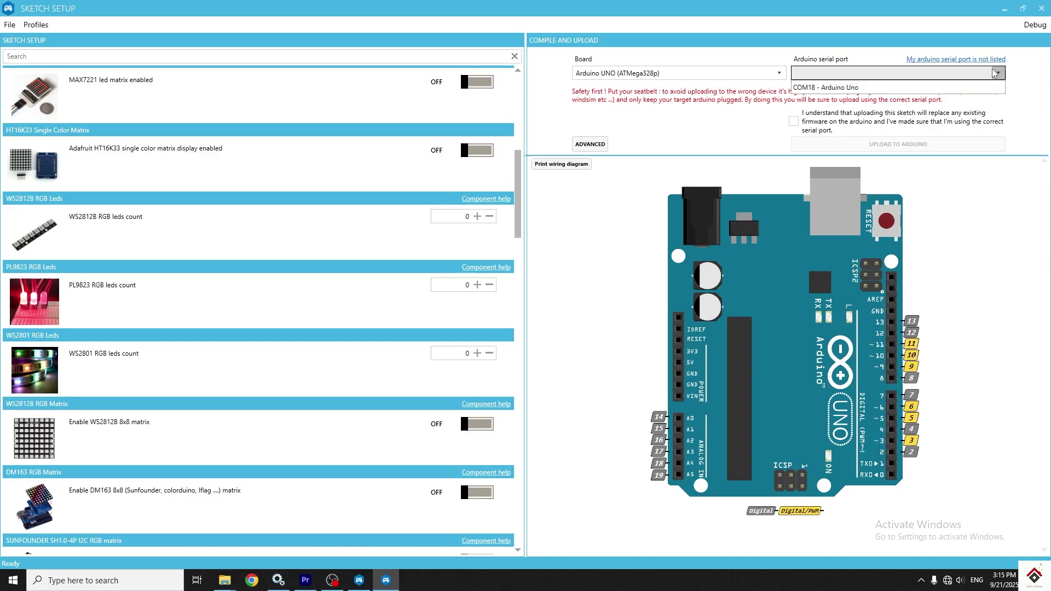
click(865, 89)
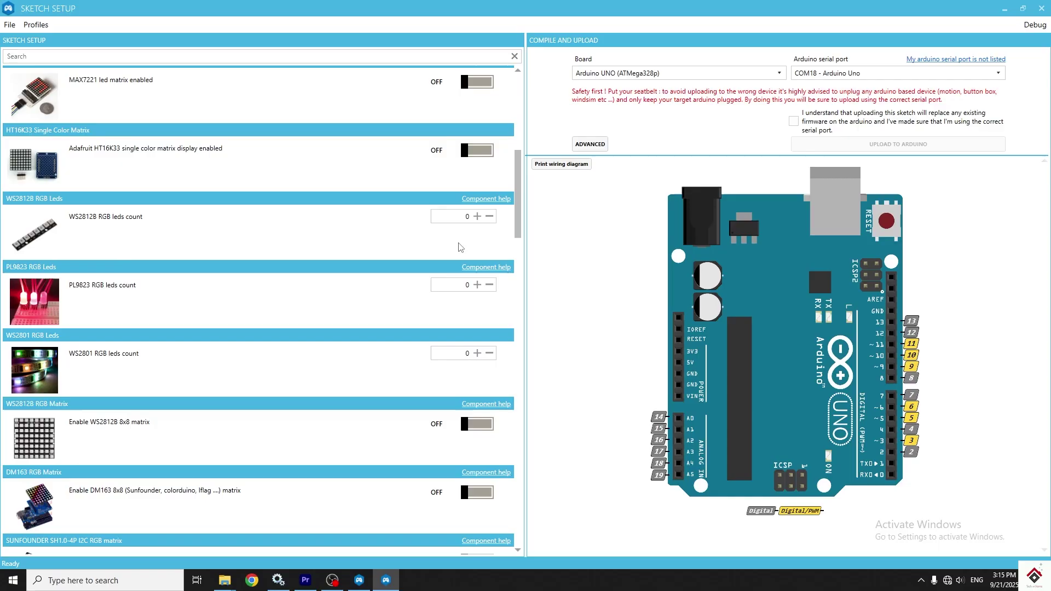
Step: Change the WS2812B RGB LED count from 0 to 30
click(446, 220)
key(BackSpace)
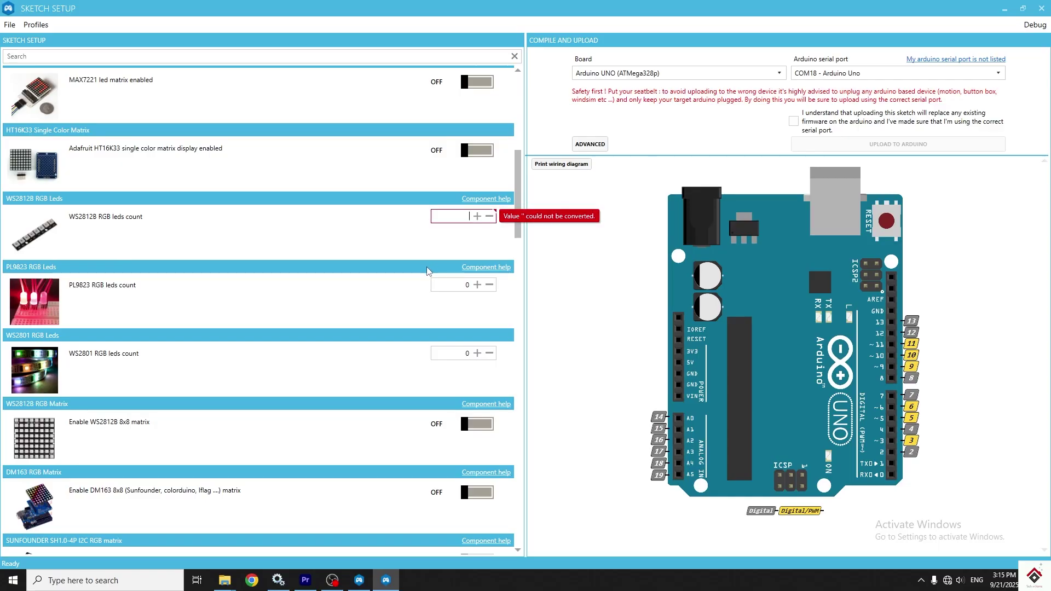
text(30)
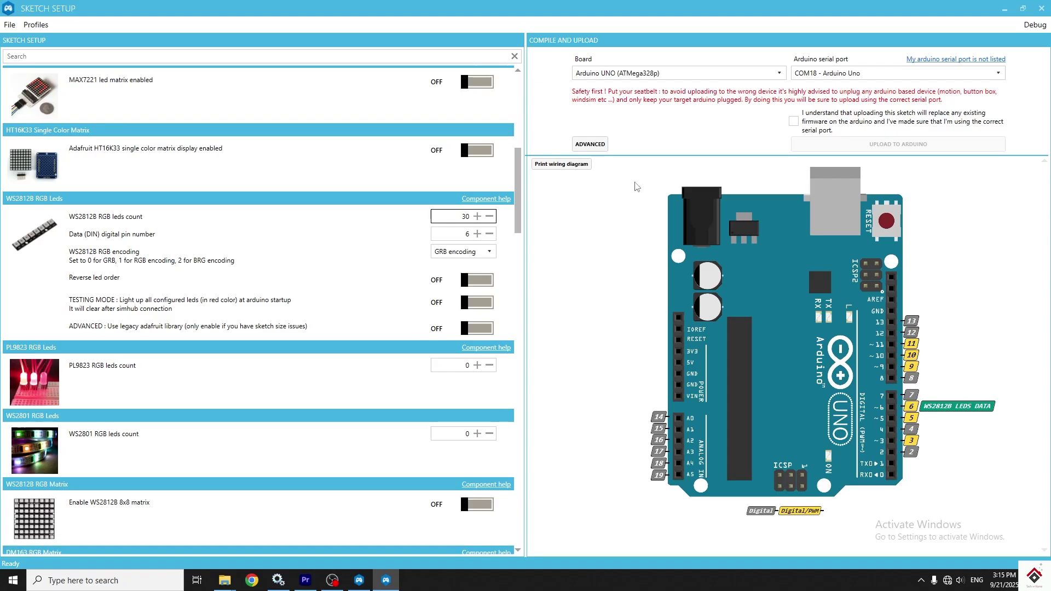
Step: Accept the firmware warning, upload the sketch to the Arduino UNO, and dismiss the success report
click(795, 121)
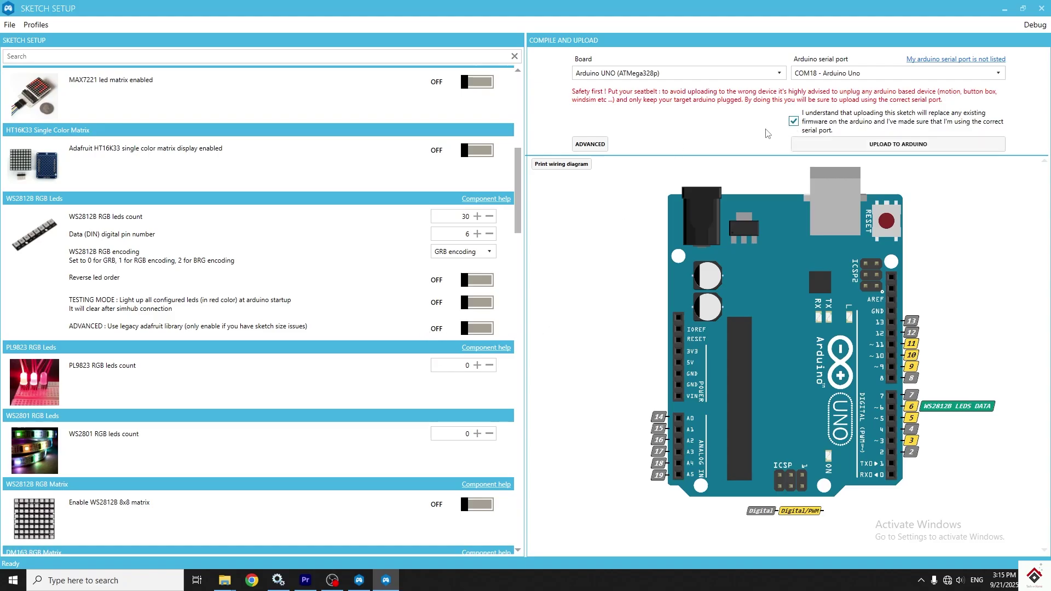
click(940, 145)
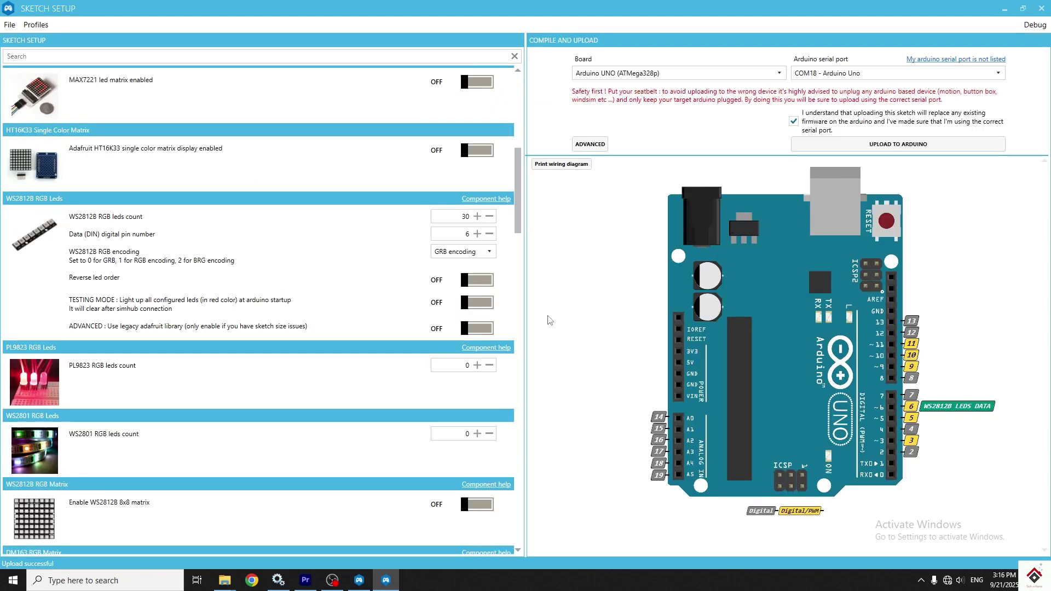
click(549, 319)
Step: Close Sketch Setup and switch to the RGB Leds tab showing the Default Profile
click(1042, 8)
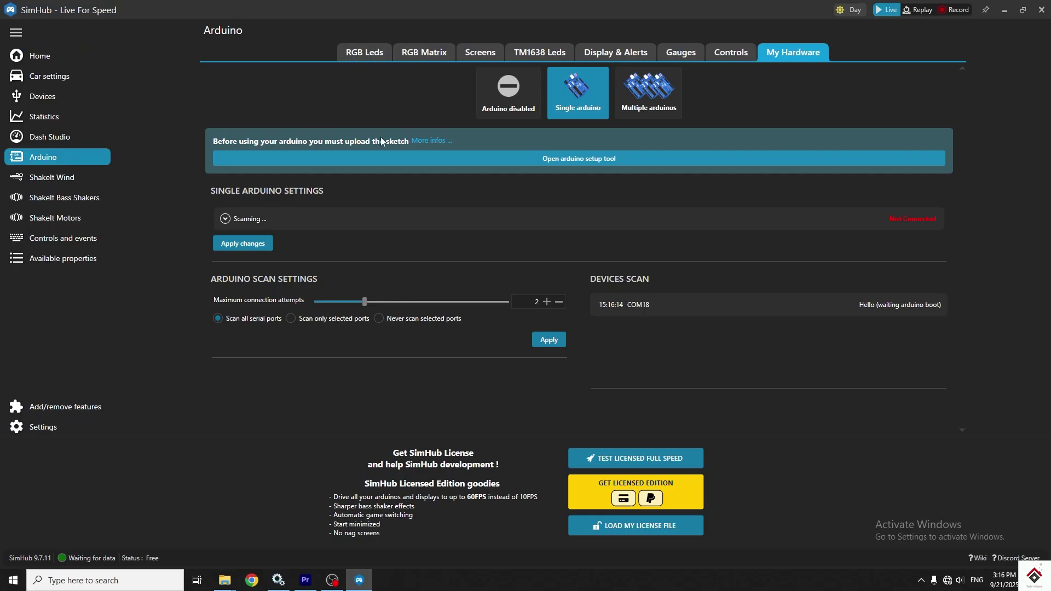
click(359, 62)
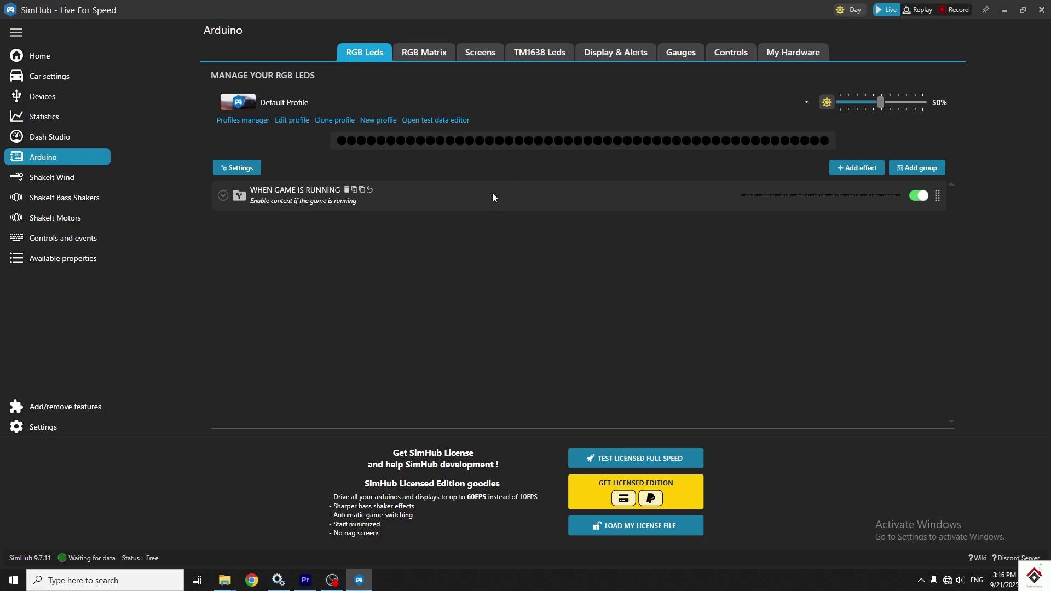
Step: Expand 'When game is running' and switch off both Yellow Flag On effects
click(221, 198)
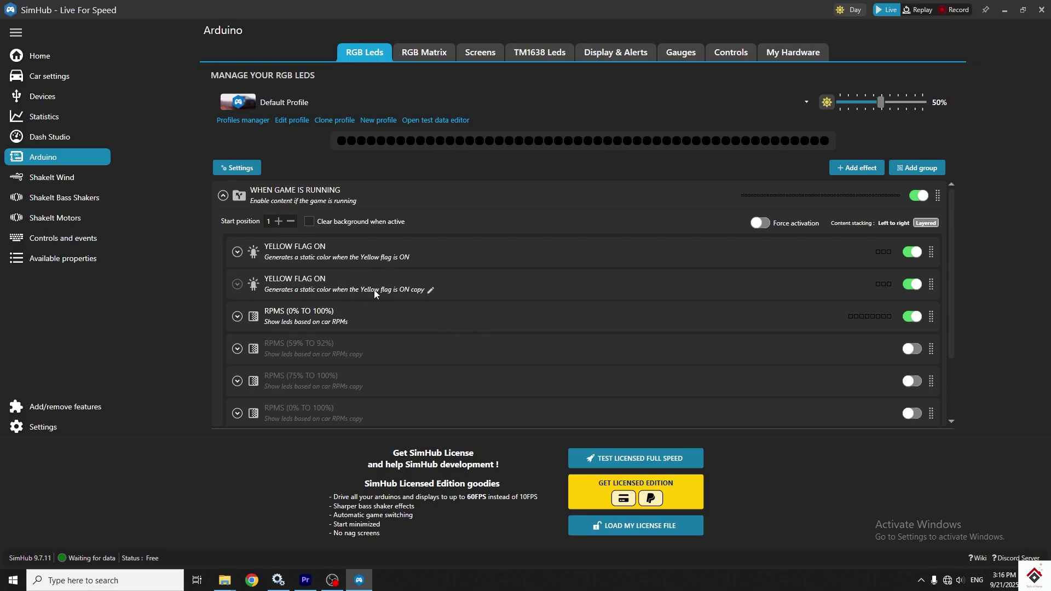
scroll(382, 304, down, 1)
scroll(382, 304, down, 2)
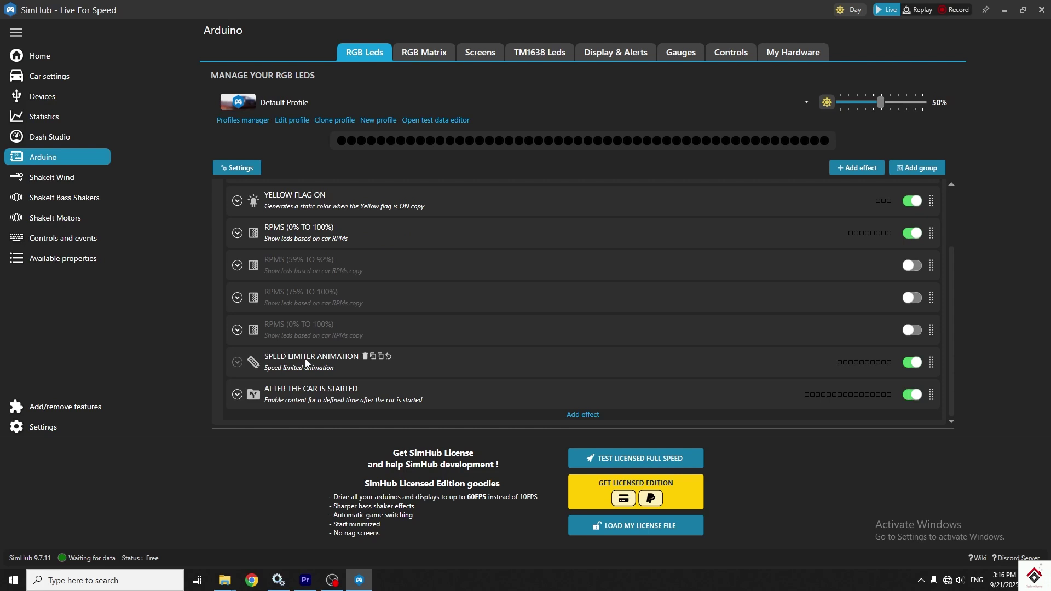
mouse_move(304, 394)
scroll(374, 346, up, 3)
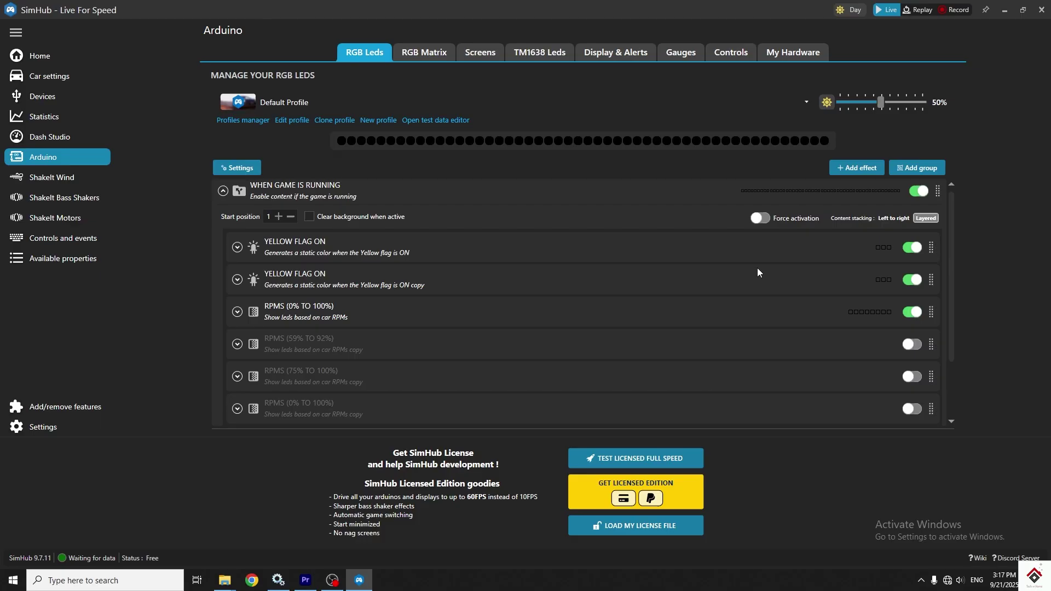
click(913, 250)
click(914, 282)
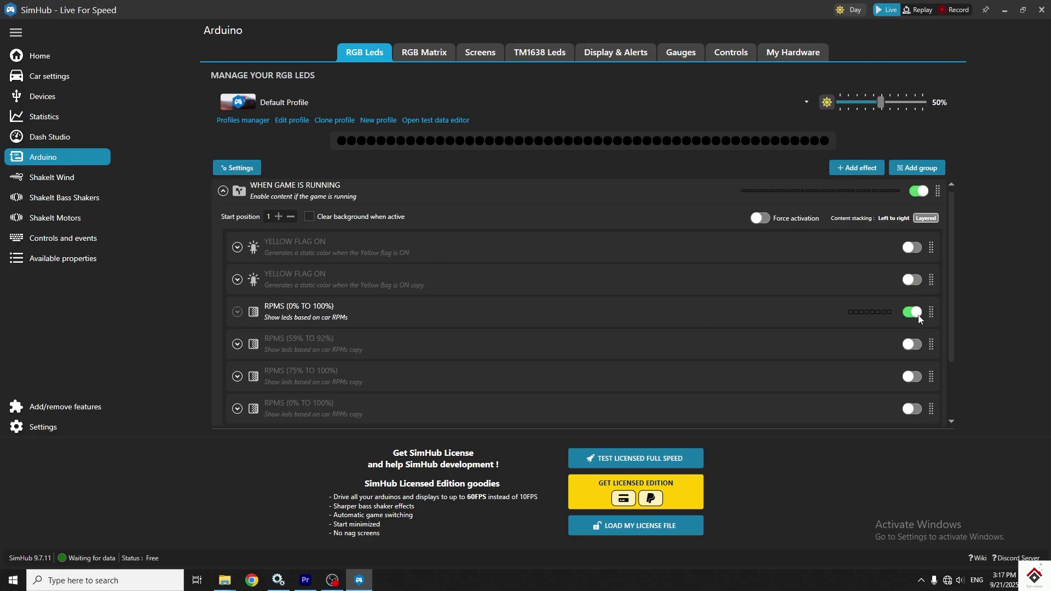
scroll(919, 318, down, 3)
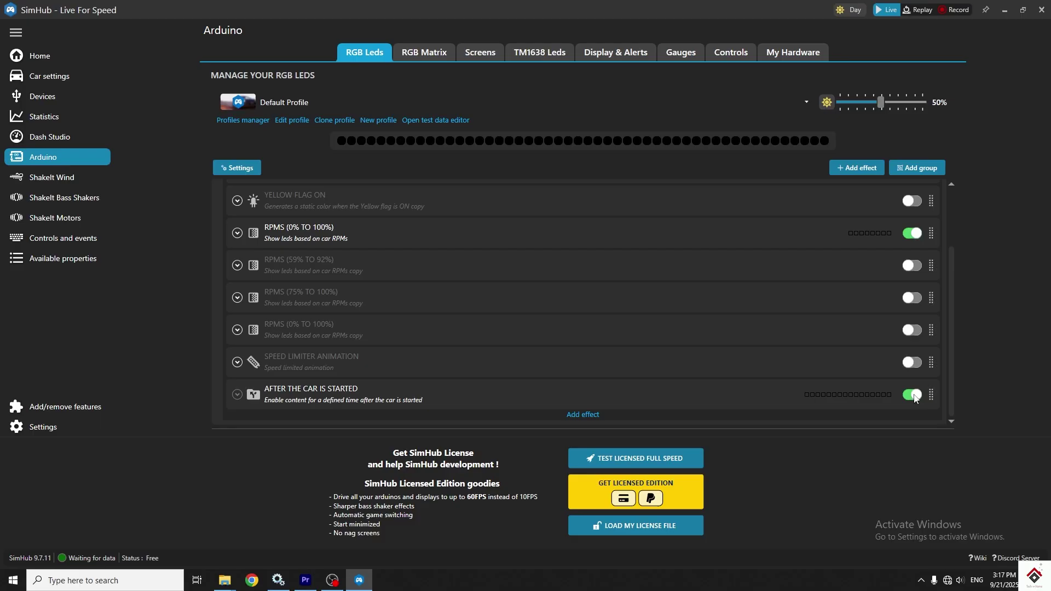
scroll(868, 364, up, 3)
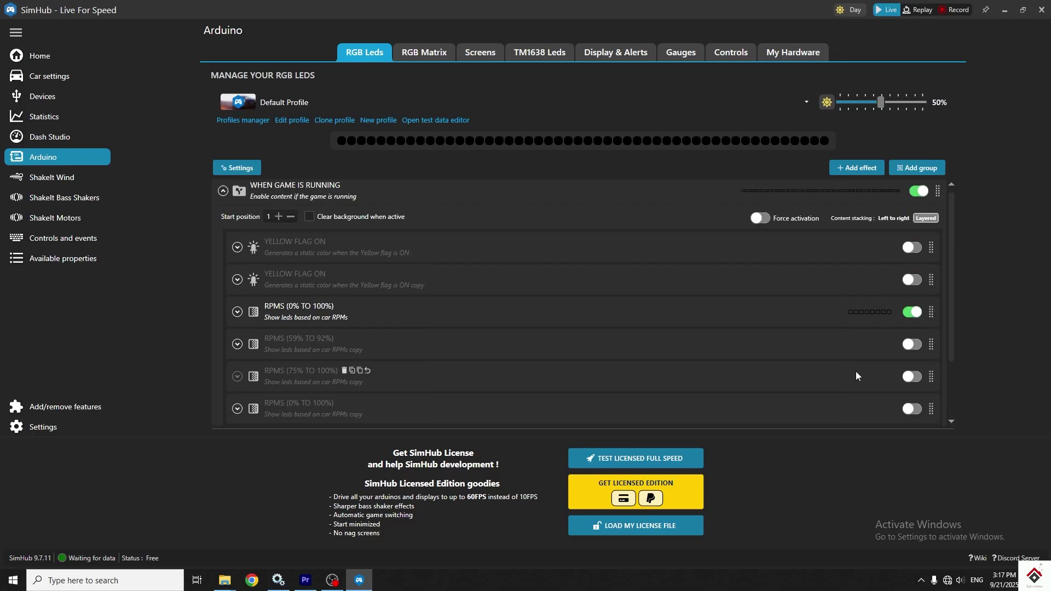
Step: Set the RPMS effect to 30 LEDs, keeping the green start and red end colours
click(237, 312)
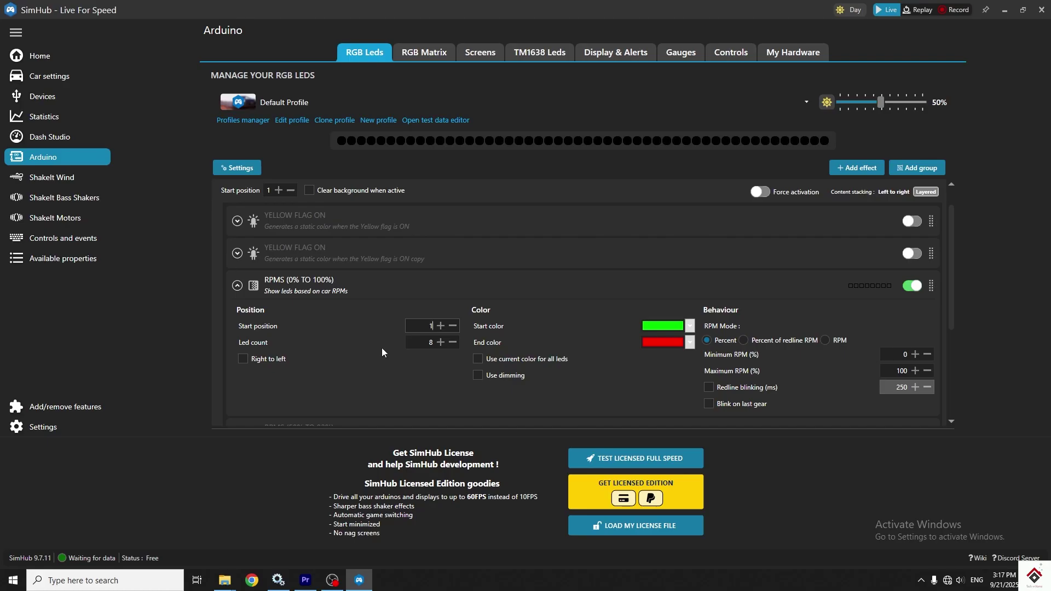
double_click(430, 342)
text(30)
click(373, 365)
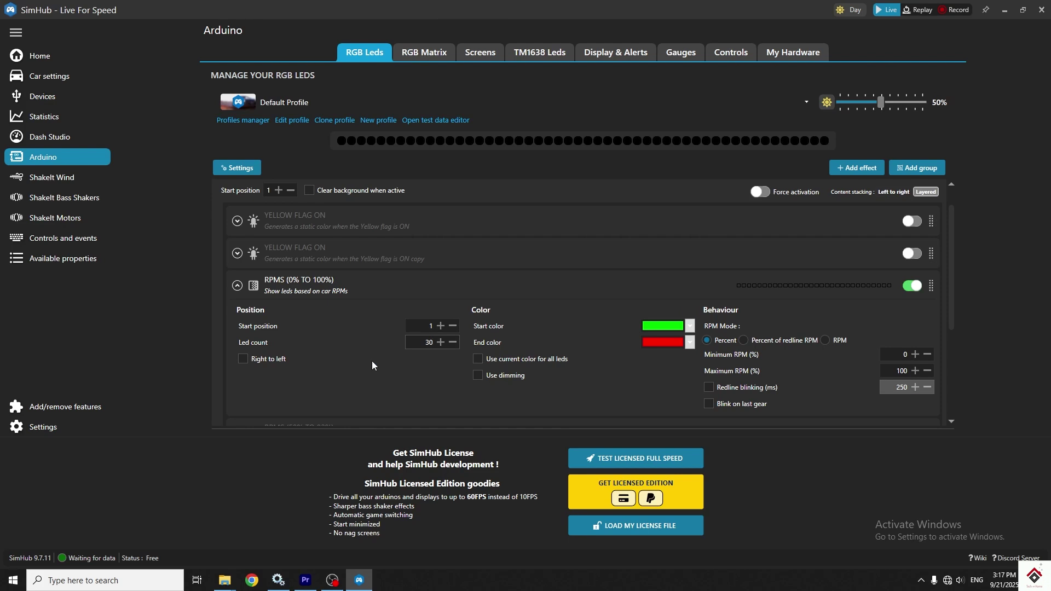
click(690, 326)
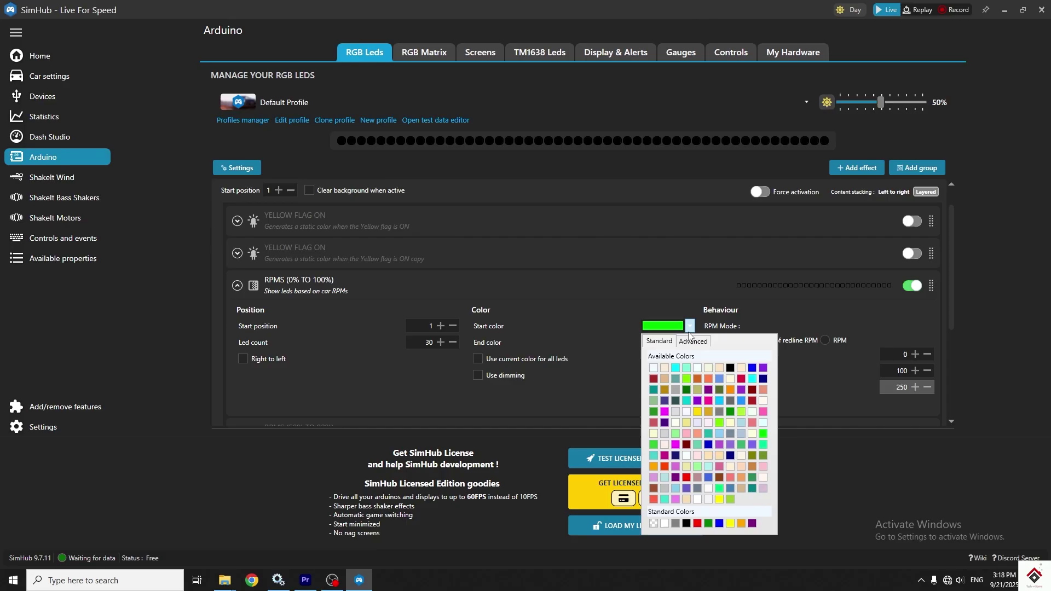
click(616, 337)
click(690, 343)
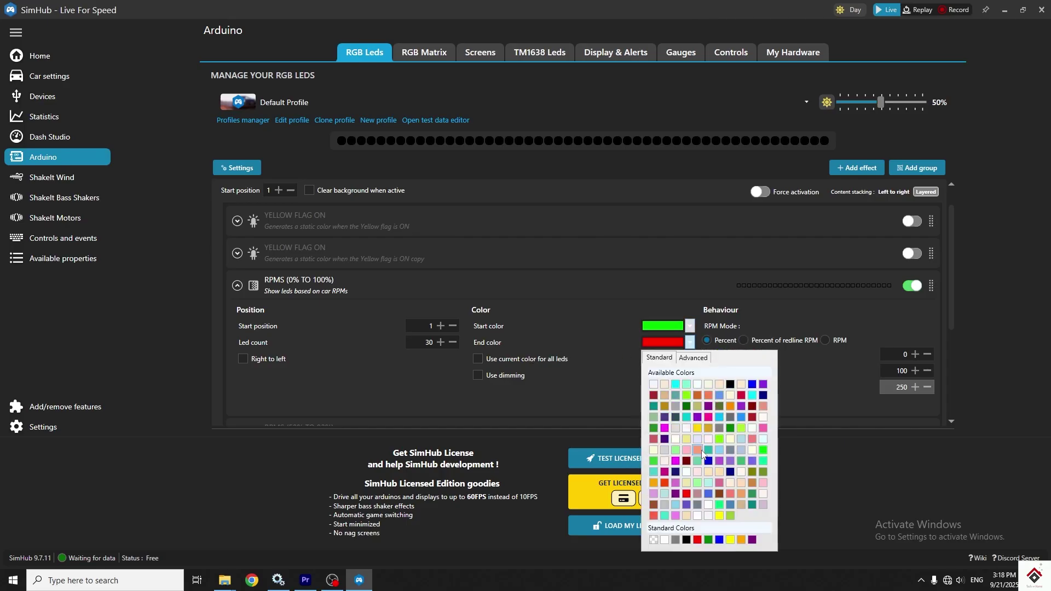
click(613, 346)
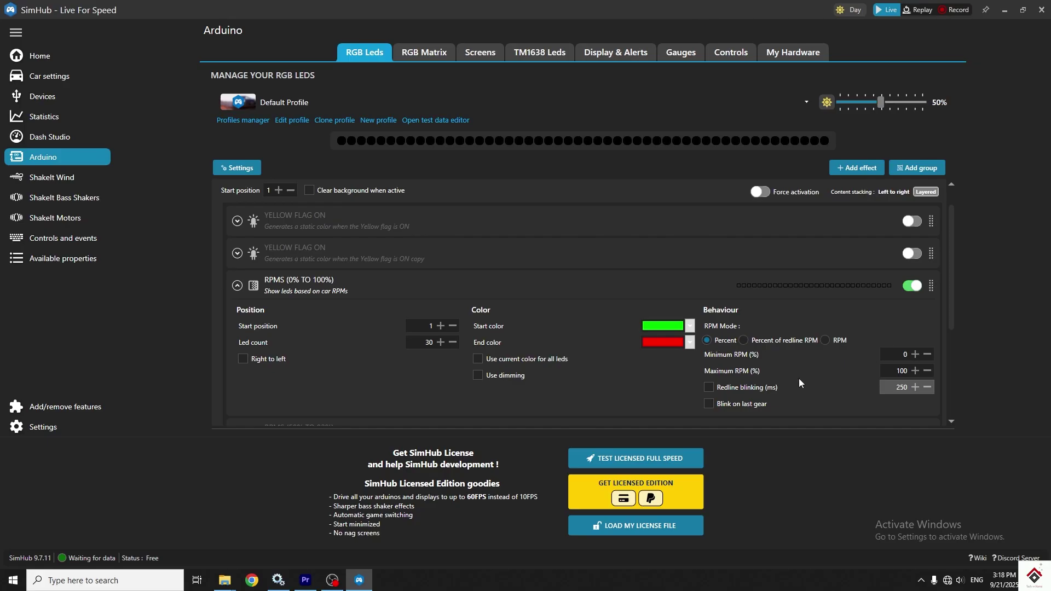
Step: Set the minimum RPM to 10% and enable redline blinking at 250 ms
click(907, 355)
text(1)
key(Tab)
scroll(843, 386, down, 1)
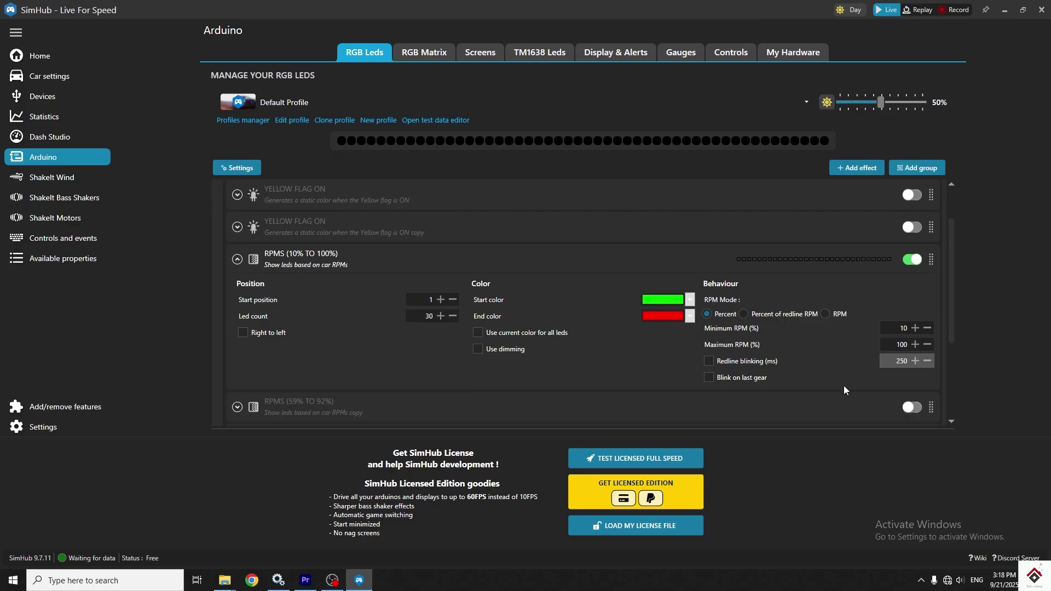
click(710, 361)
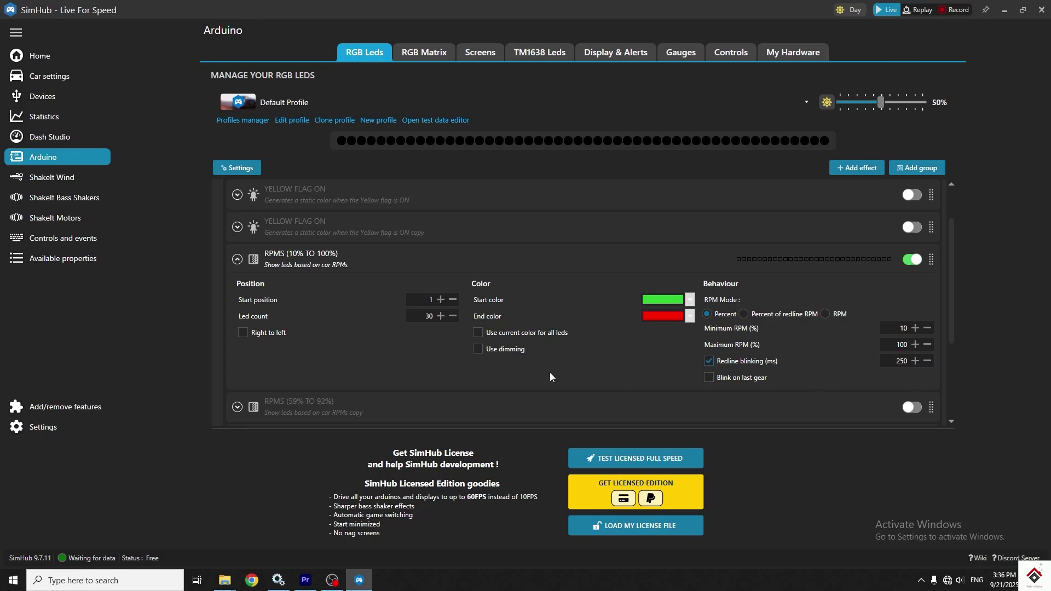
Step: Scroll through the 'Choose effect to add' list, then cancel without adding any effect
click(858, 171)
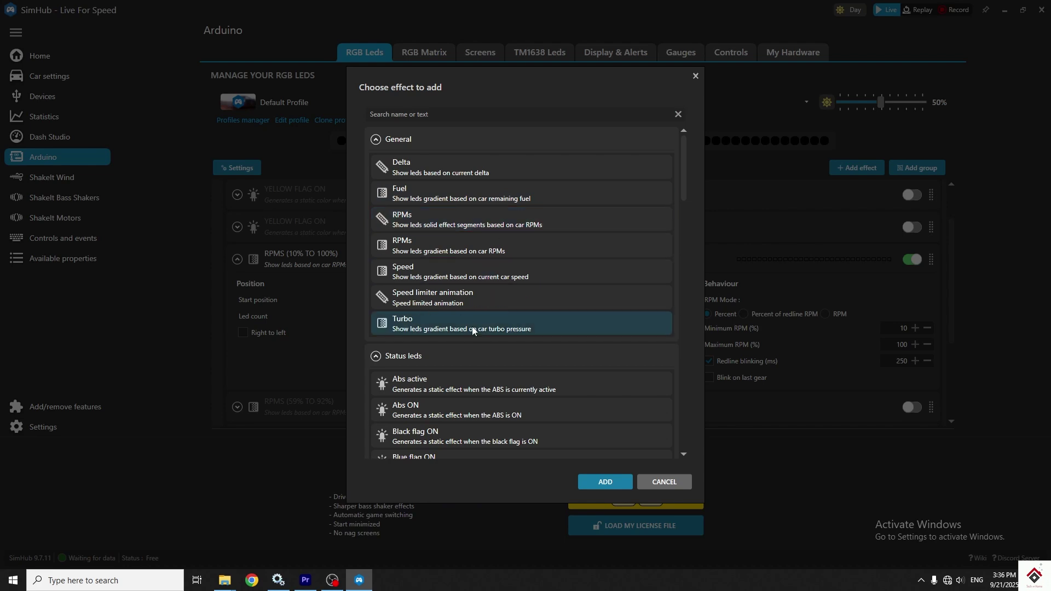
scroll(473, 329, down, 3)
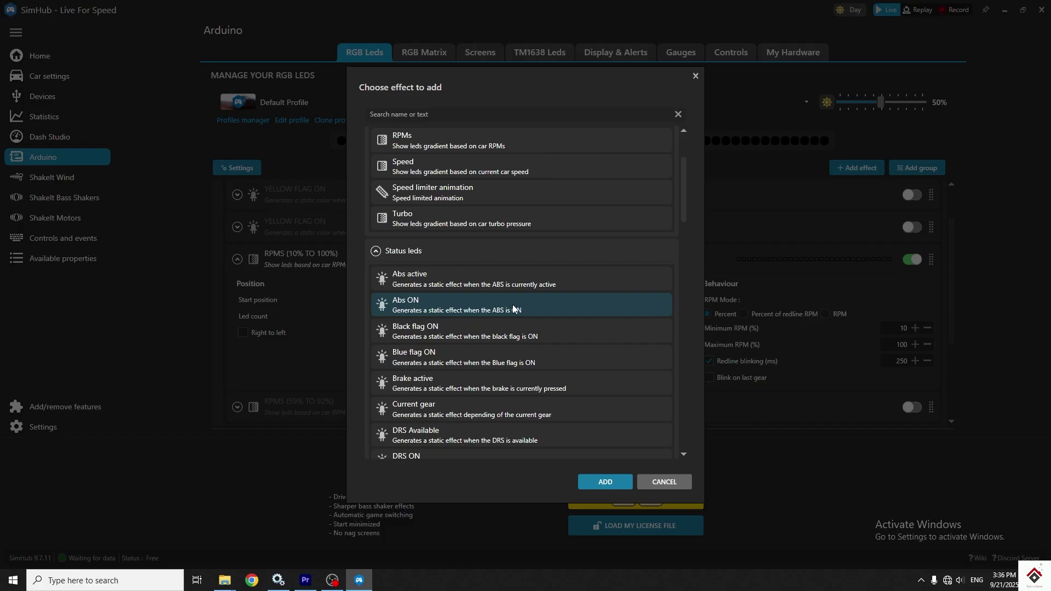
scroll(570, 285, down, 2)
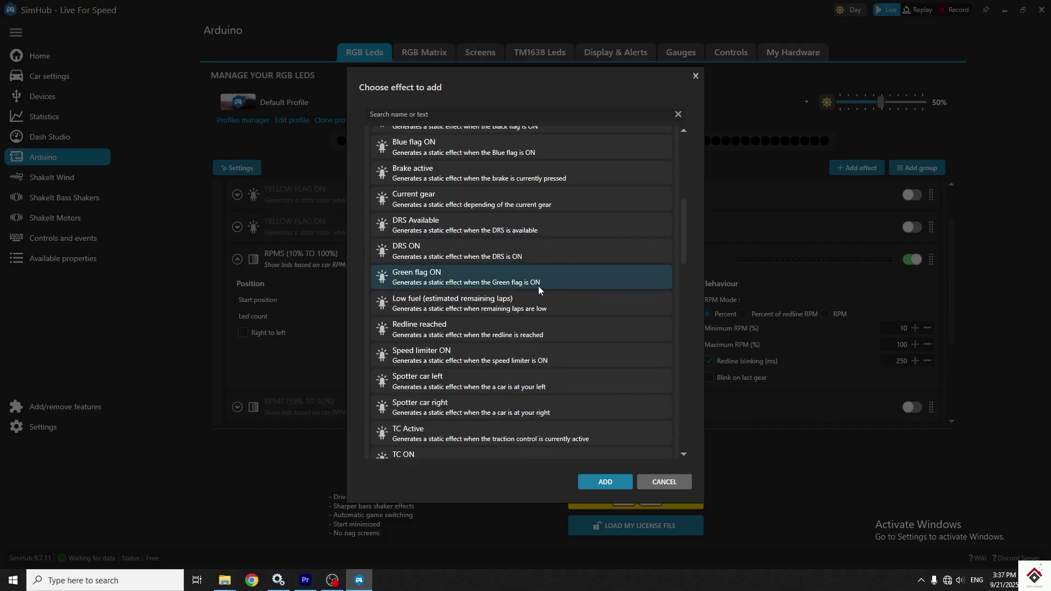
scroll(538, 286, down, 2)
scroll(538, 289, down, 2)
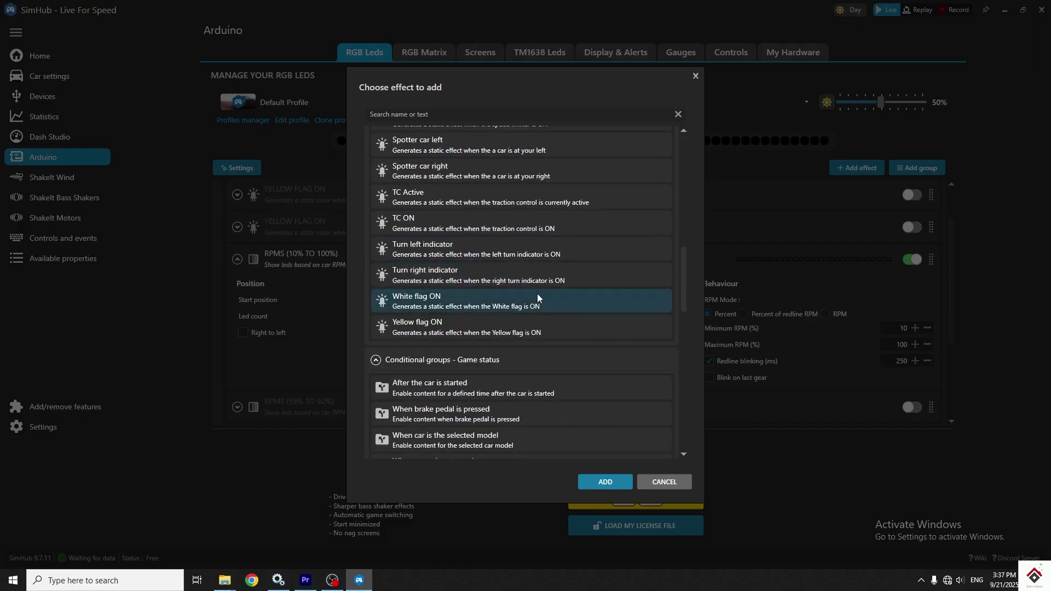
scroll(545, 284, down, 6)
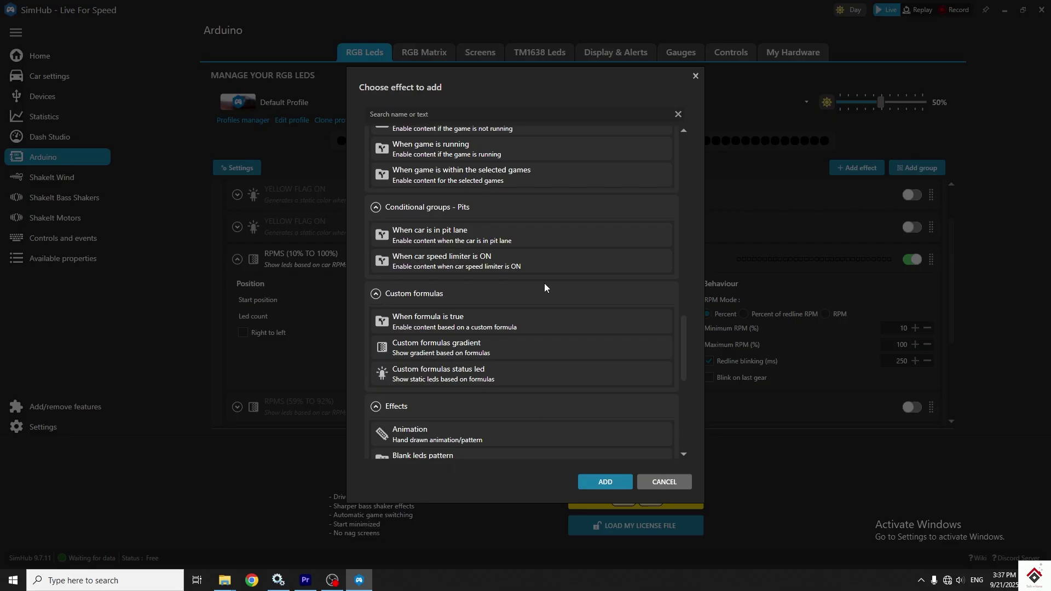
click(660, 482)
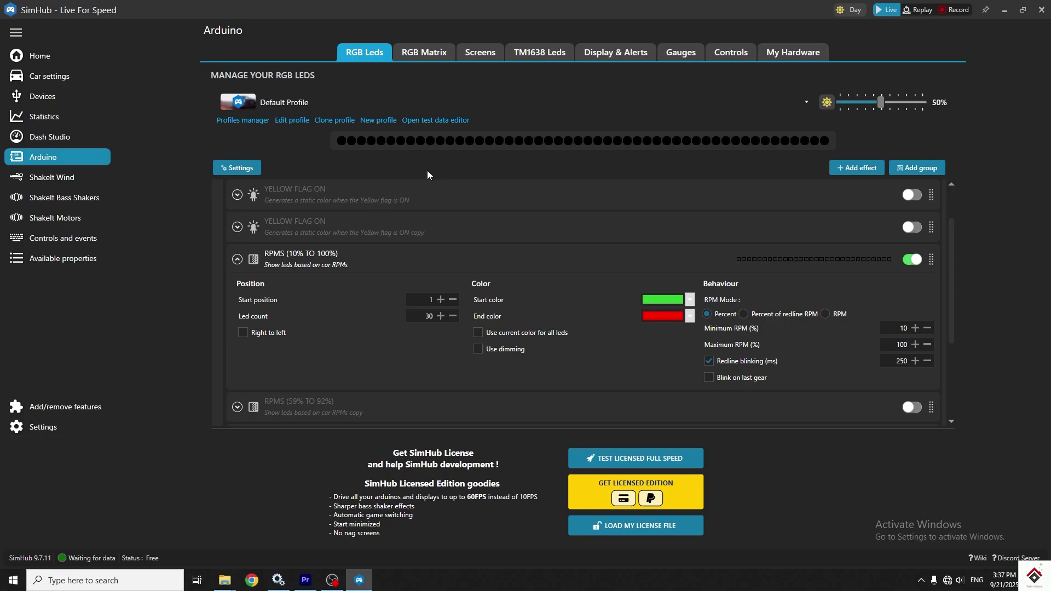
Step: In the test data editor, sweep simulated RPMS to maximum, toggle redline on and off, then return to zero
click(436, 120)
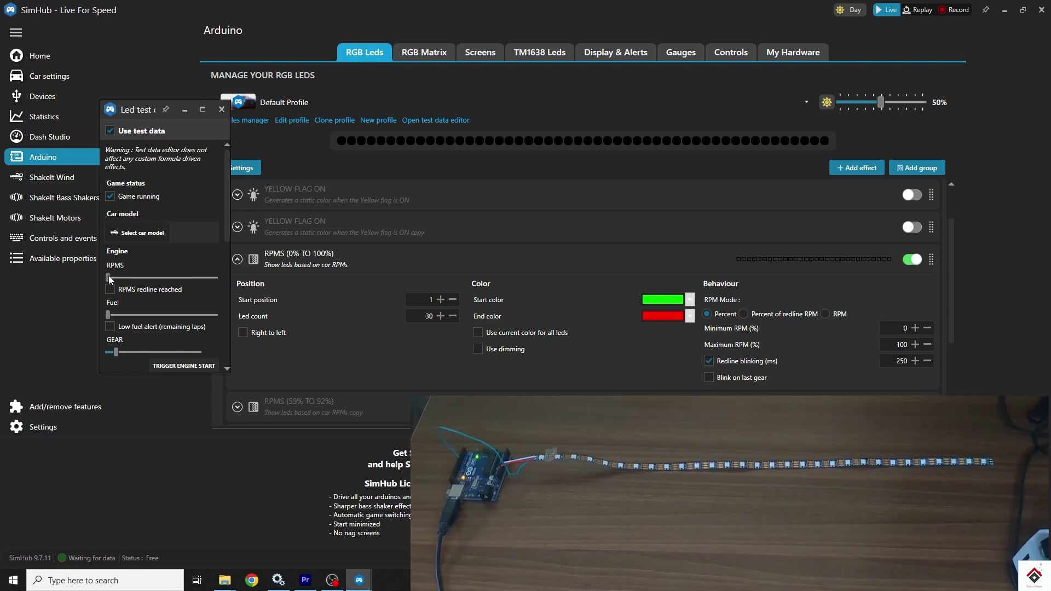
drag(108, 278, 140, 291)
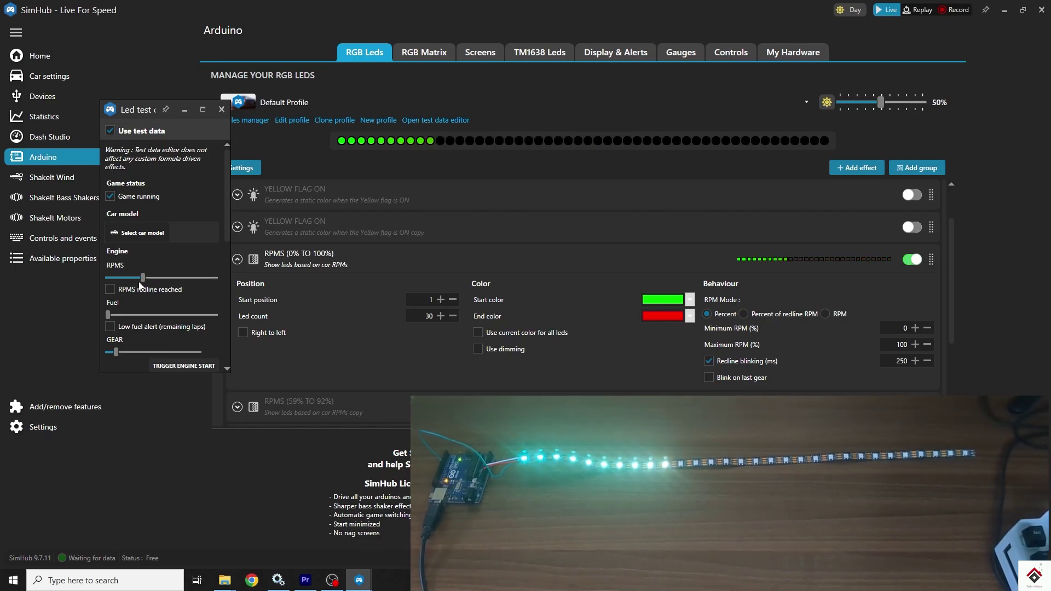
drag(143, 278, 216, 280)
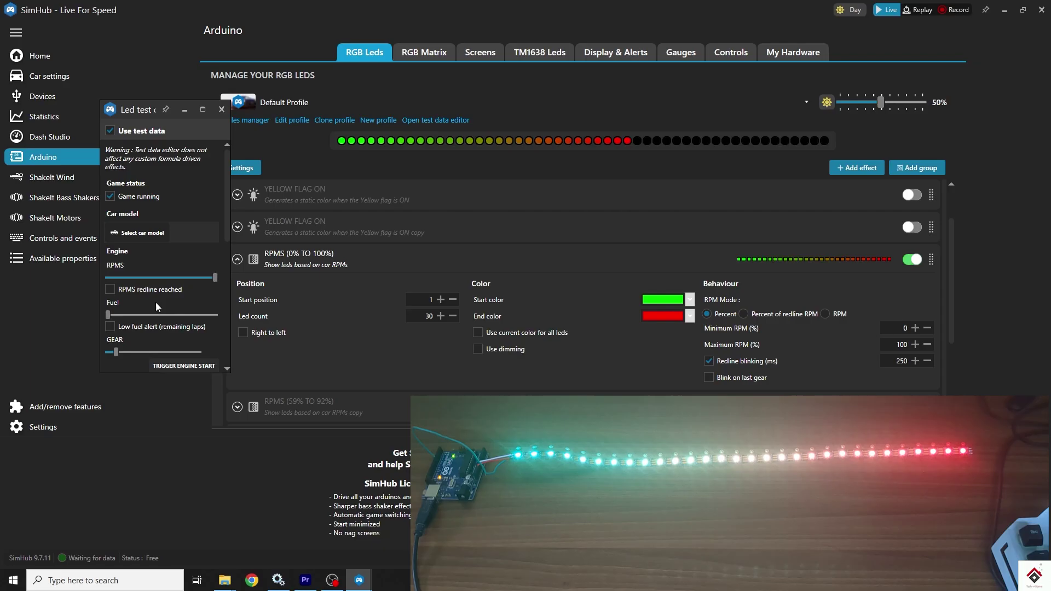
click(113, 290)
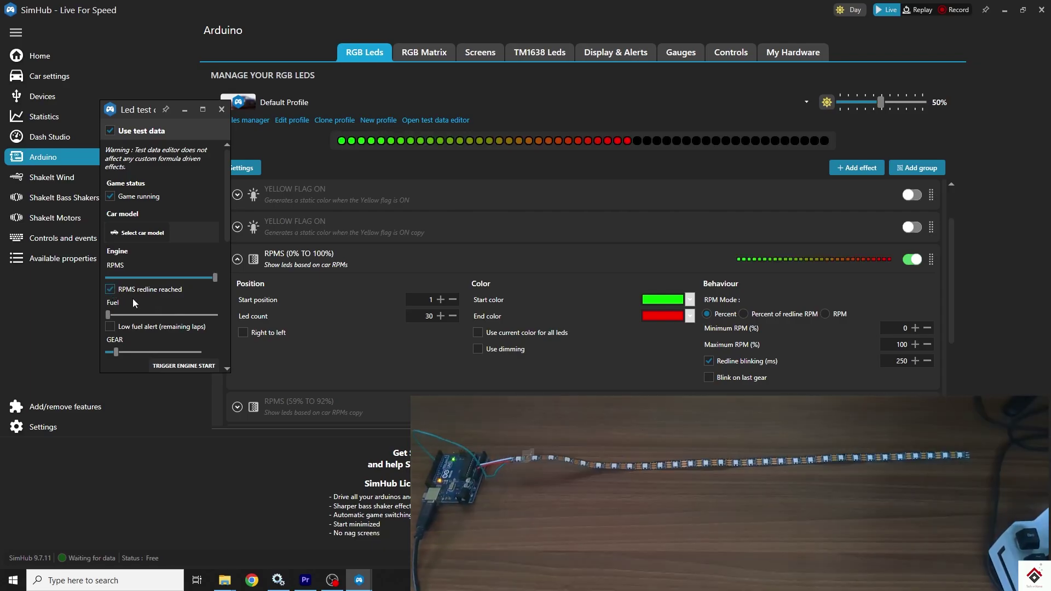
click(110, 289)
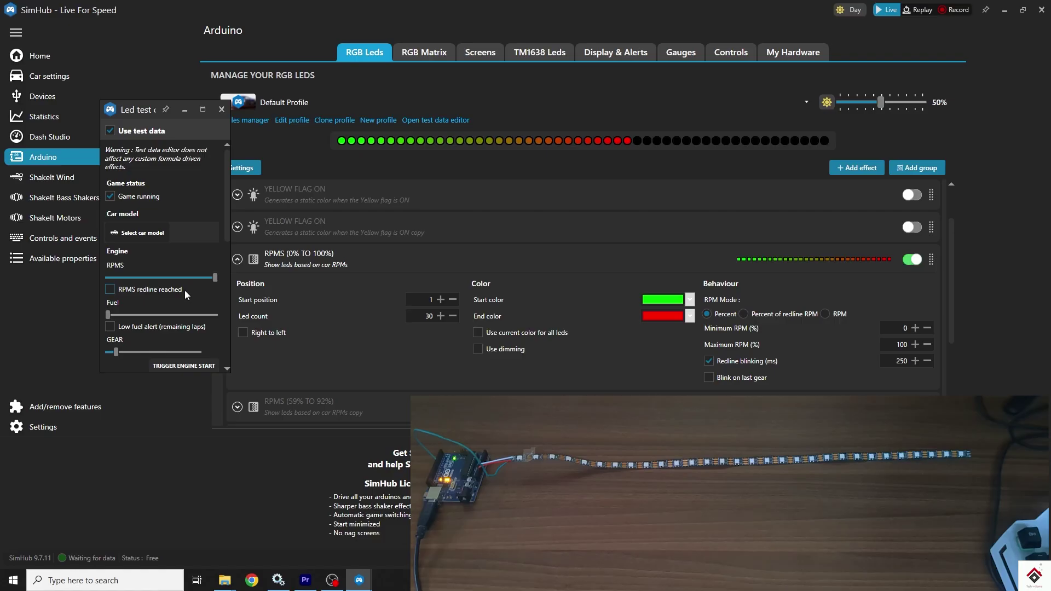
drag(215, 278, 101, 280)
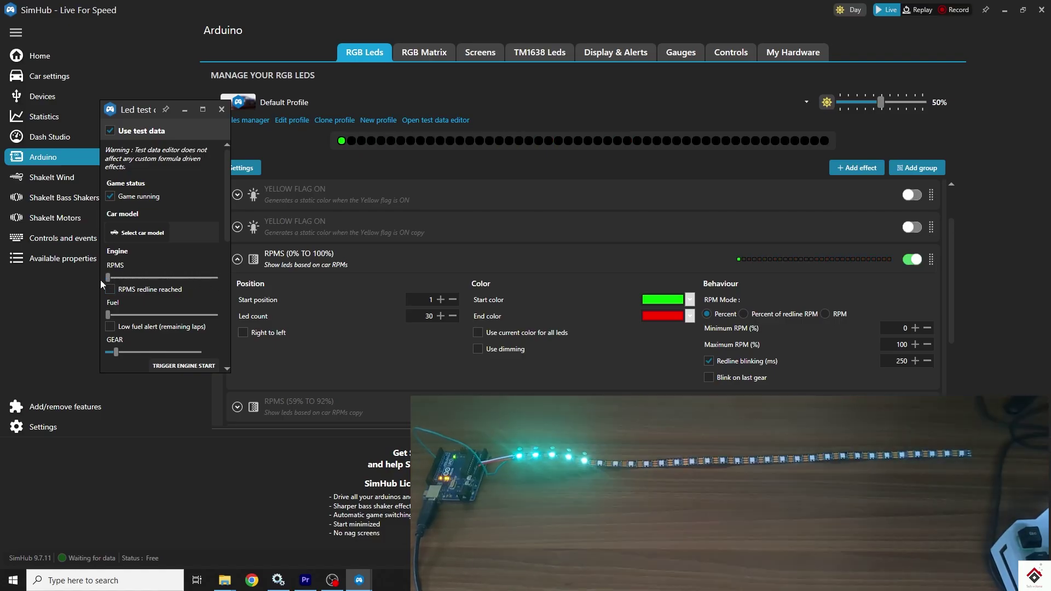
Step: Set the gradient's start colour to cyan and end colour to orange-red, then preview with simulated high RPMS
click(690, 301)
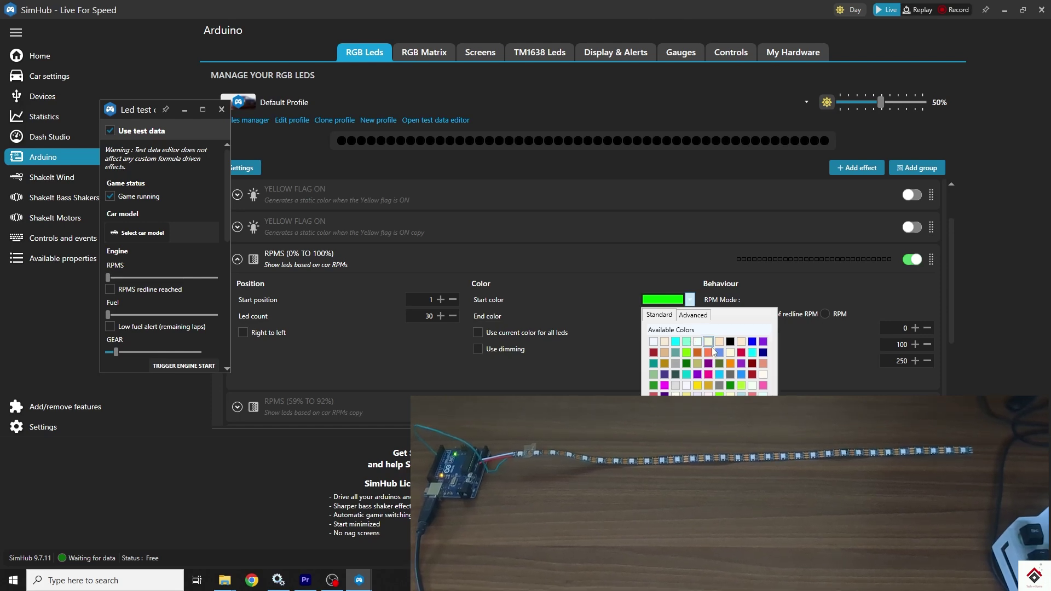
click(753, 353)
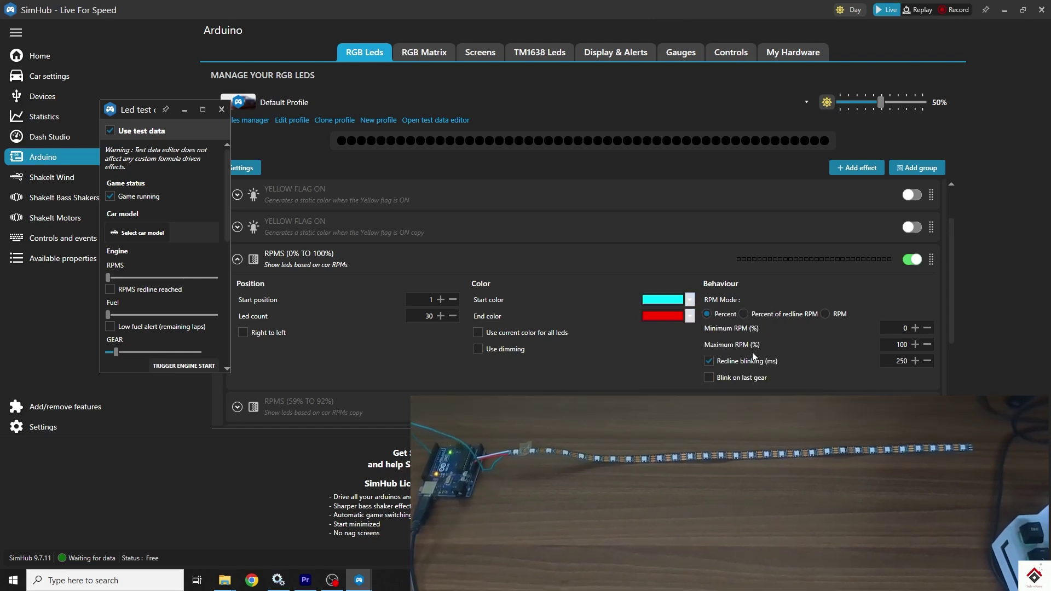
click(691, 317)
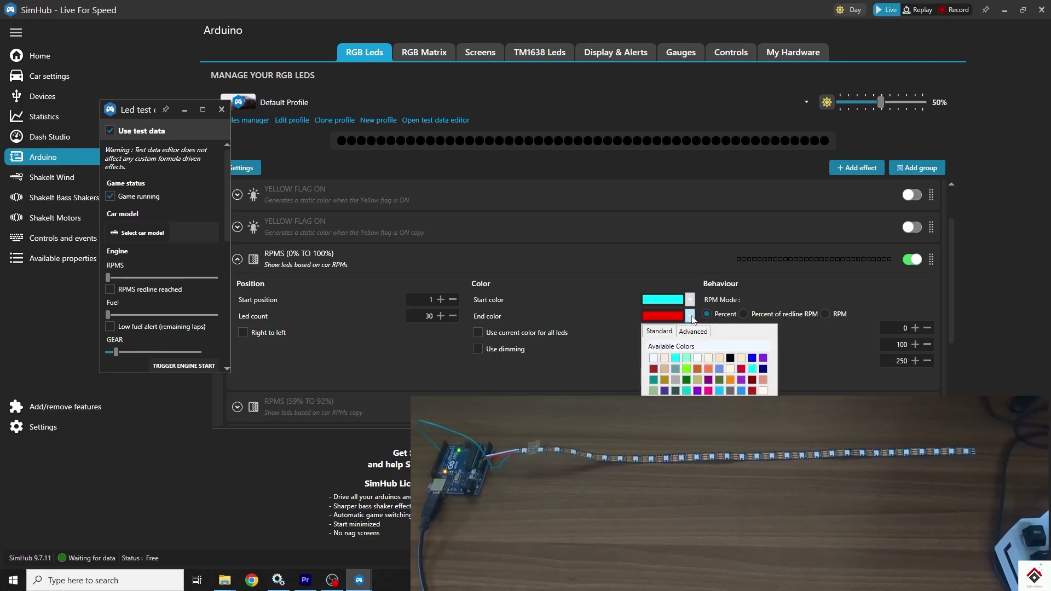
click(691, 318)
click(691, 318)
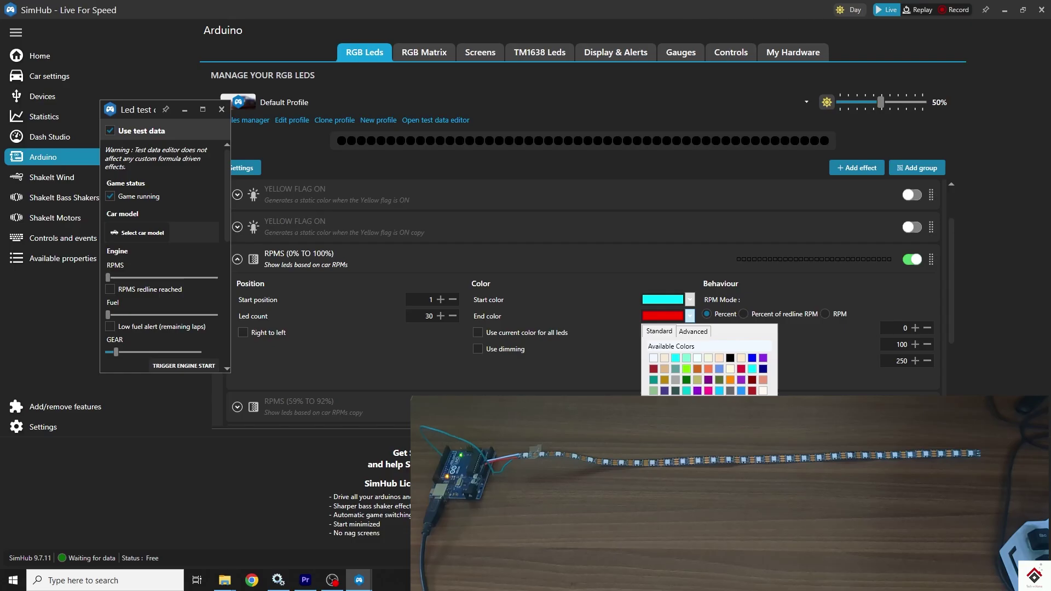
click(664, 456)
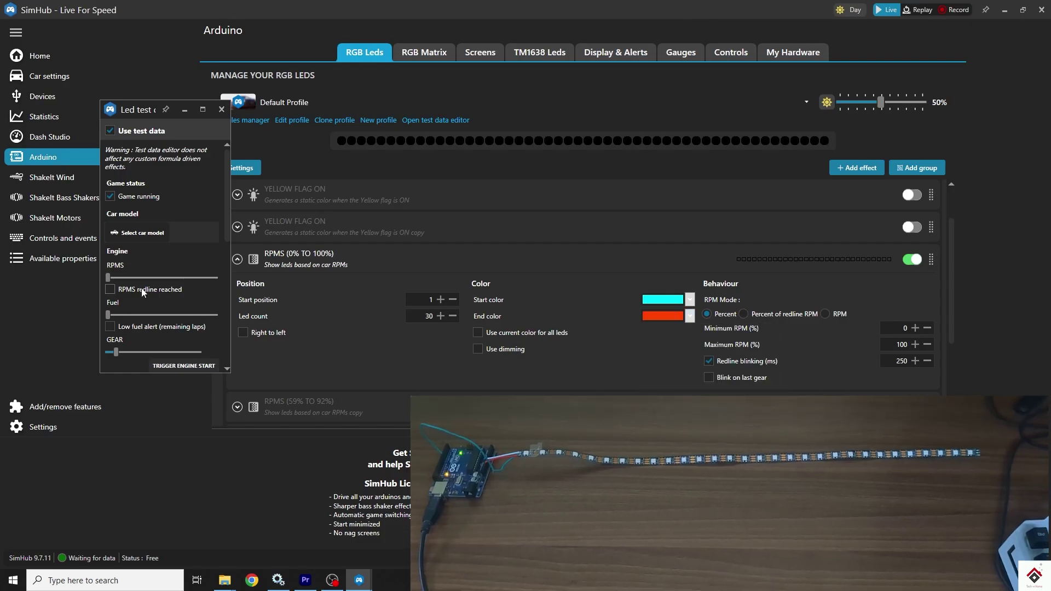
drag(108, 277, 223, 276)
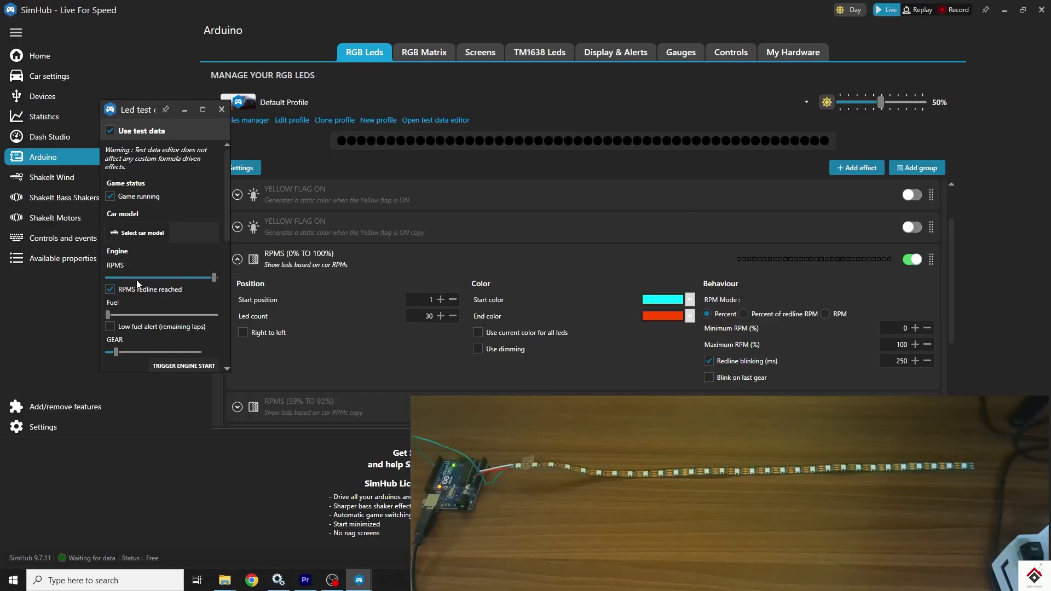
drag(210, 278, 103, 278)
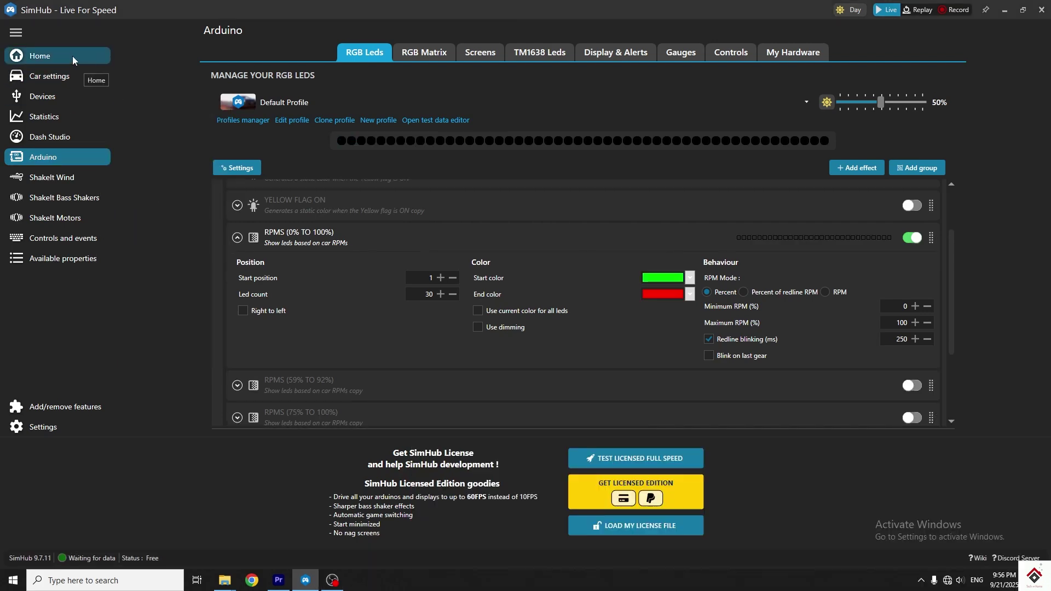
Step: Go to the Home page and scroll the supported games grid to the Live For Speed tile
click(72, 55)
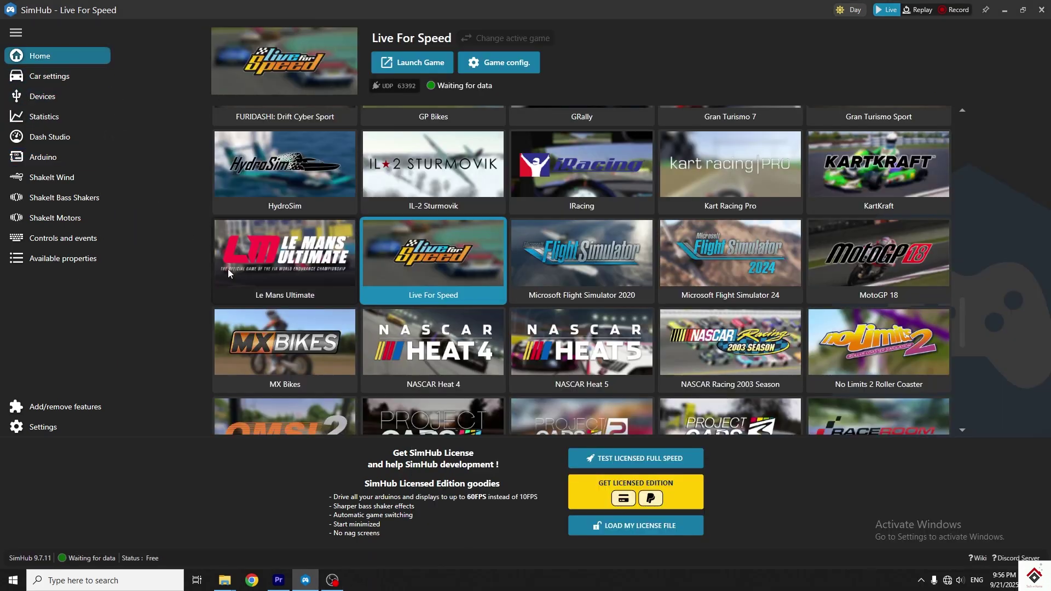
scroll(679, 304, down, 12)
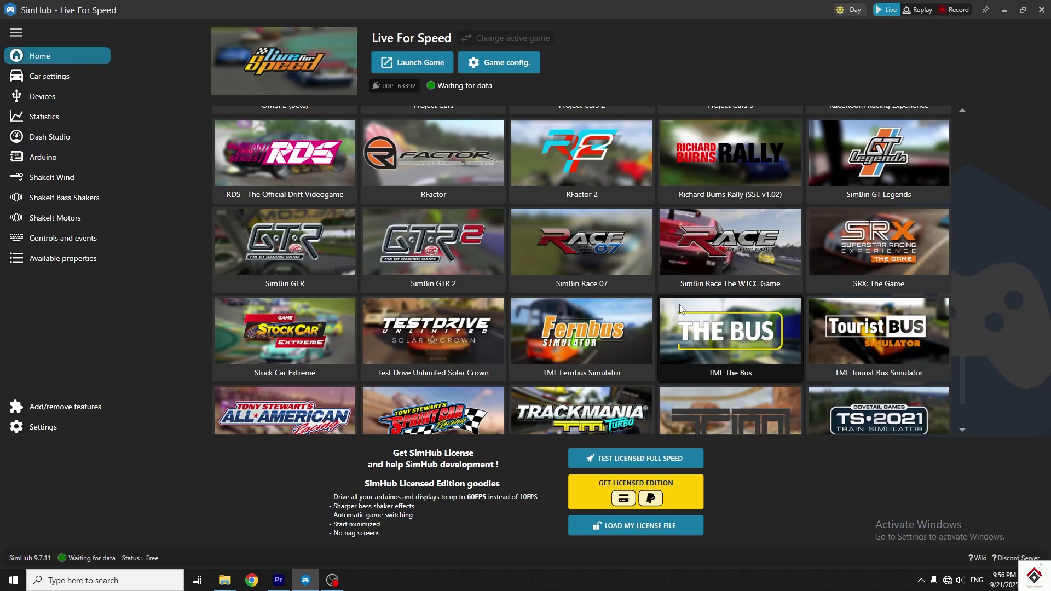
scroll(679, 305, down, 4)
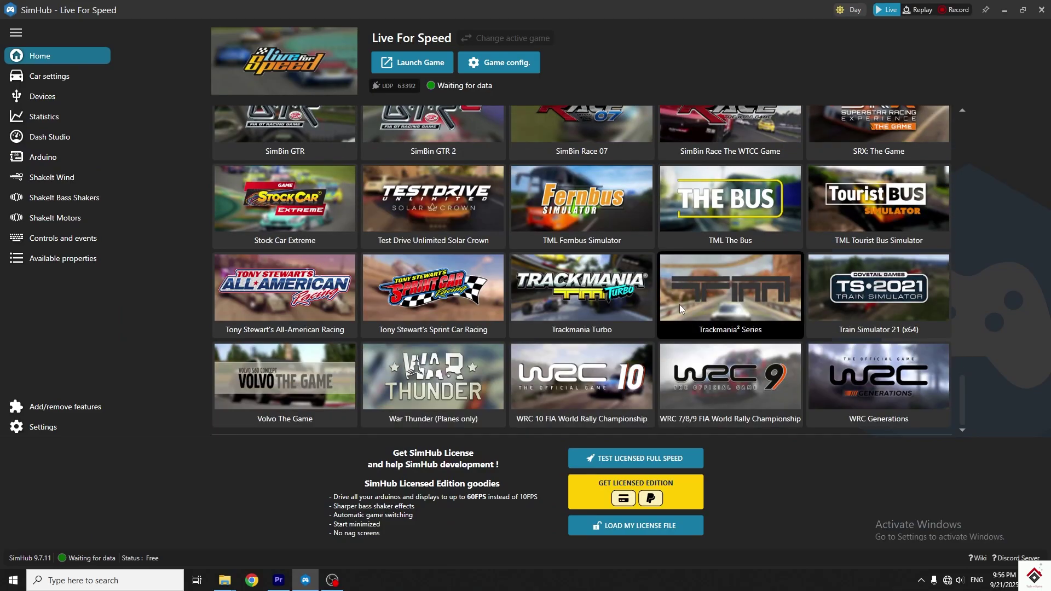
scroll(679, 304, up, 18)
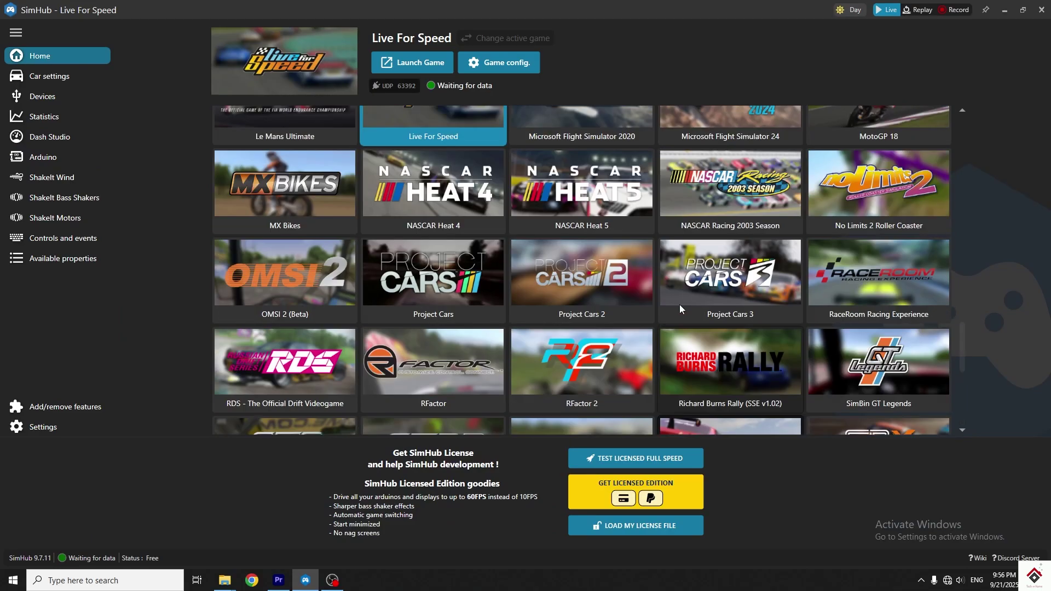
scroll(681, 309, up, 2)
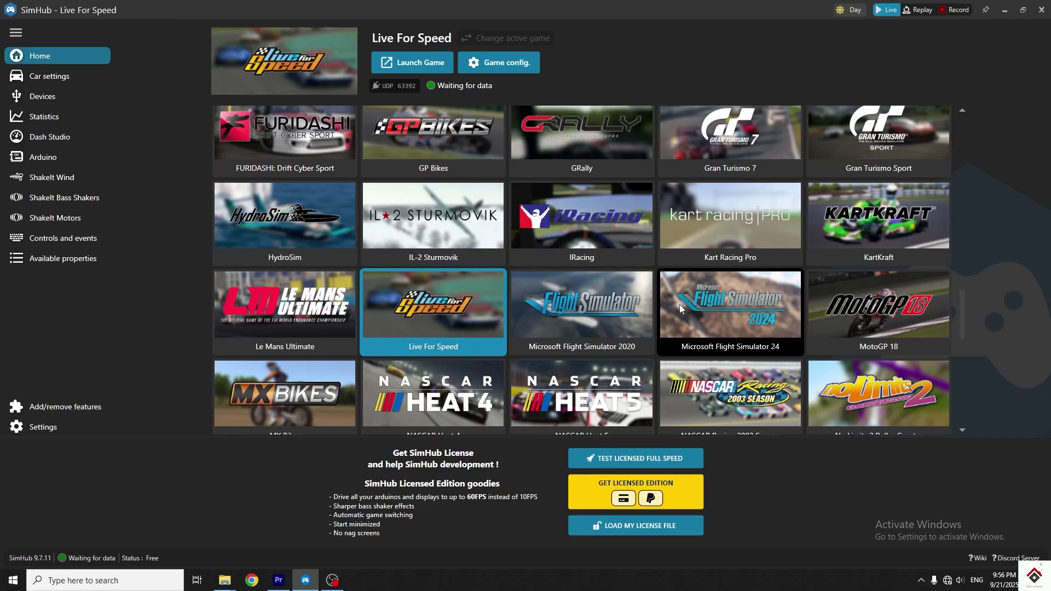
scroll(680, 305, down, 2)
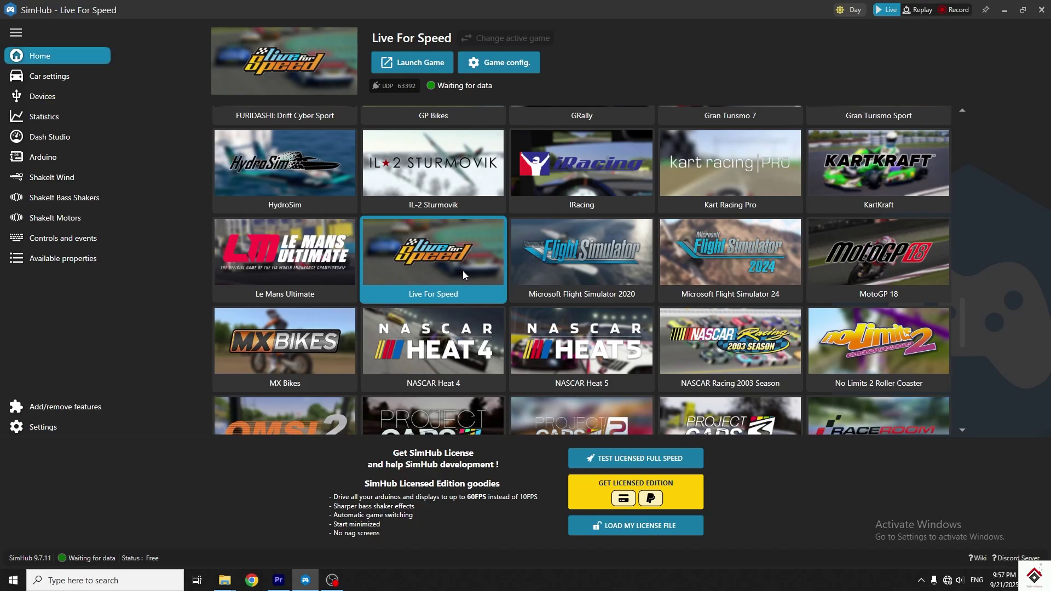
click(501, 64)
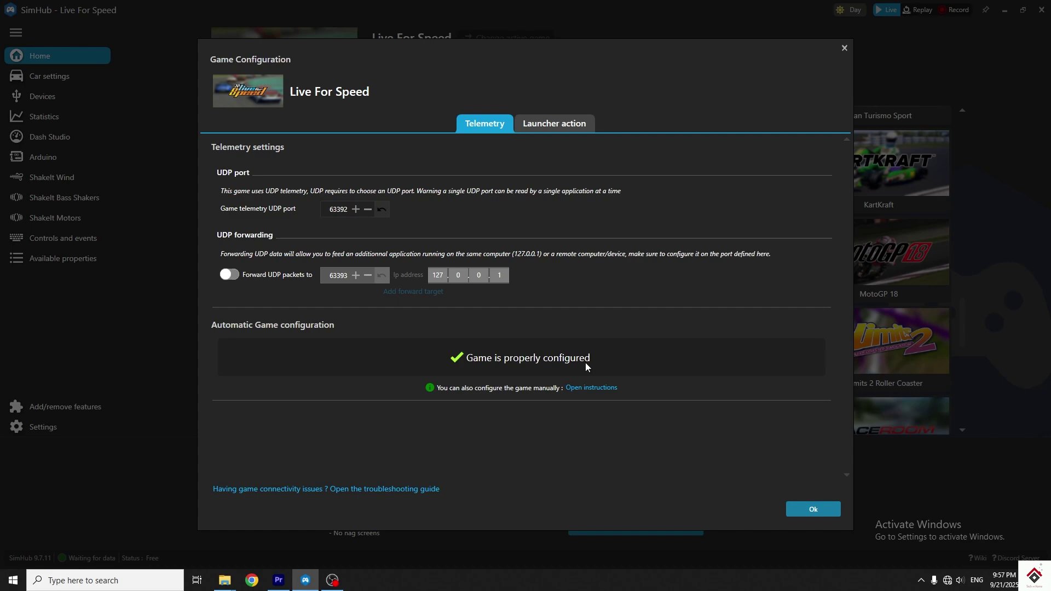
click(831, 514)
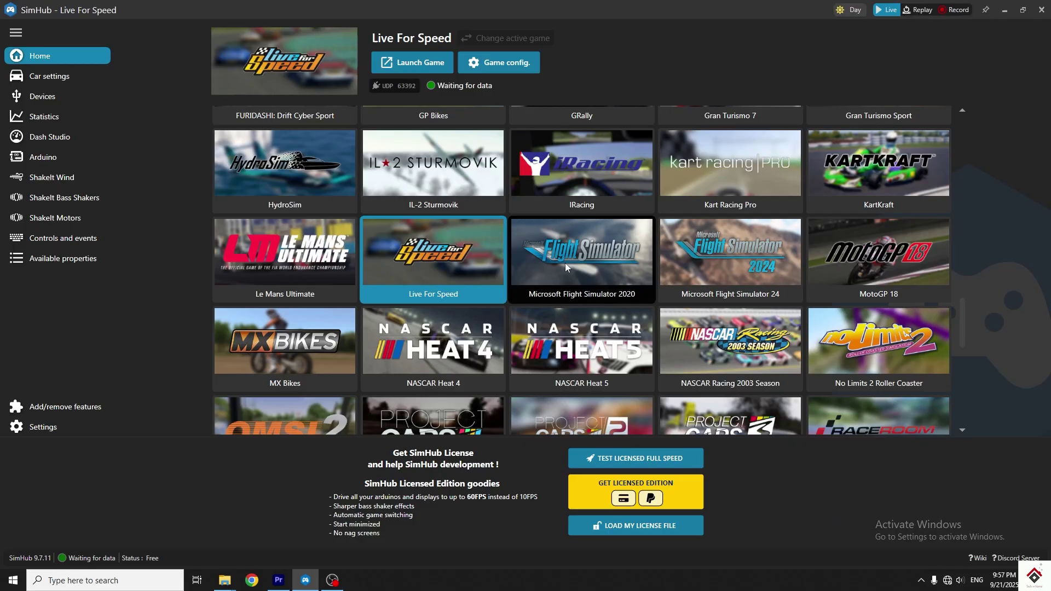
Step: Activate the Euro Truck Simulator 2 tile and open its Game config
scroll(569, 269, down, 2)
scroll(565, 268, down, 8)
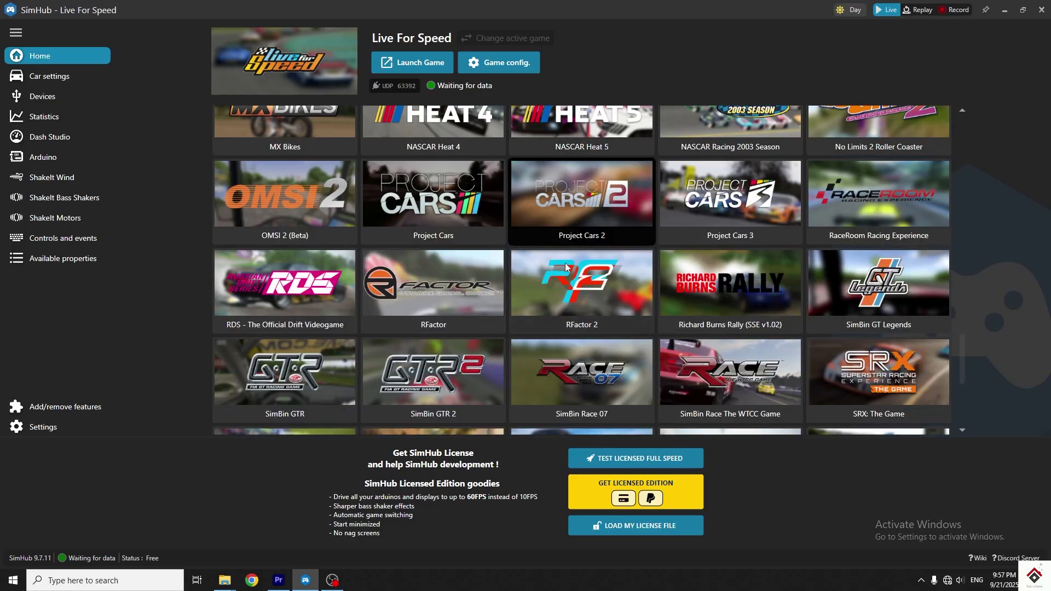
scroll(565, 267, down, 5)
scroll(565, 267, down, 3)
scroll(566, 267, up, 10)
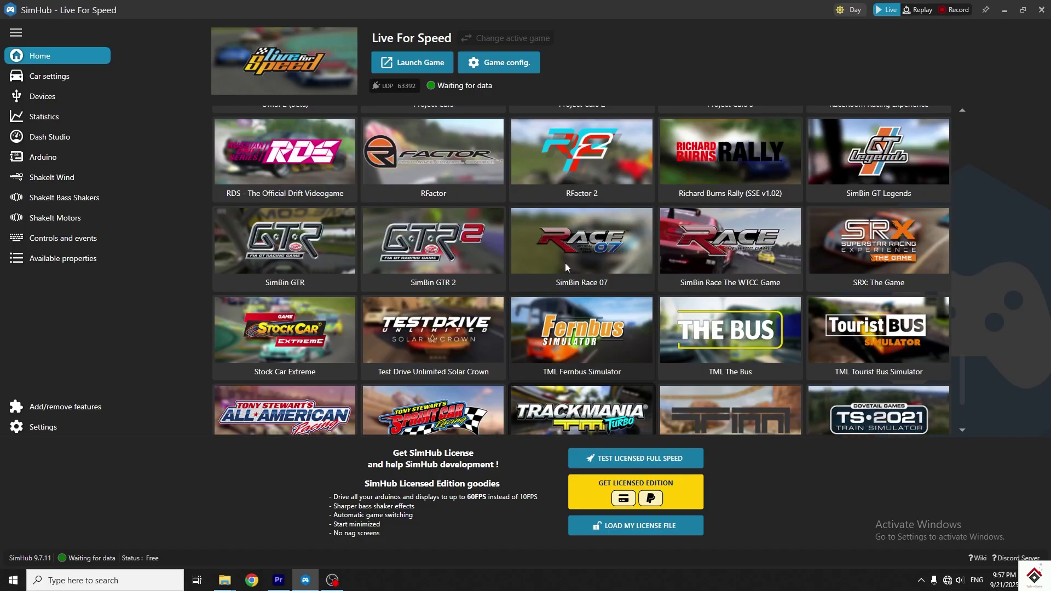
scroll(566, 267, up, 7)
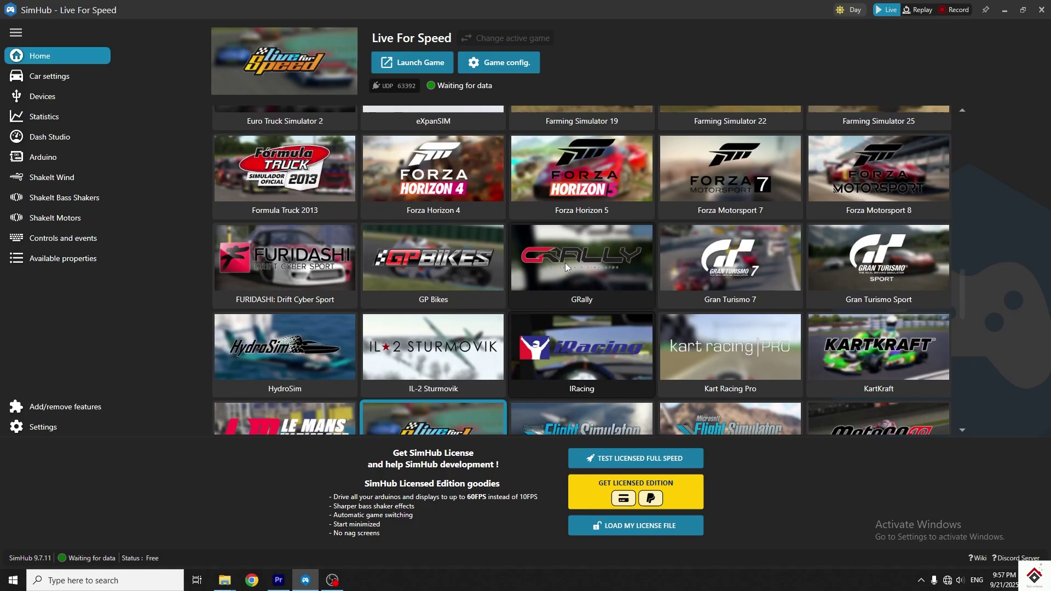
scroll(345, 230, up, 1)
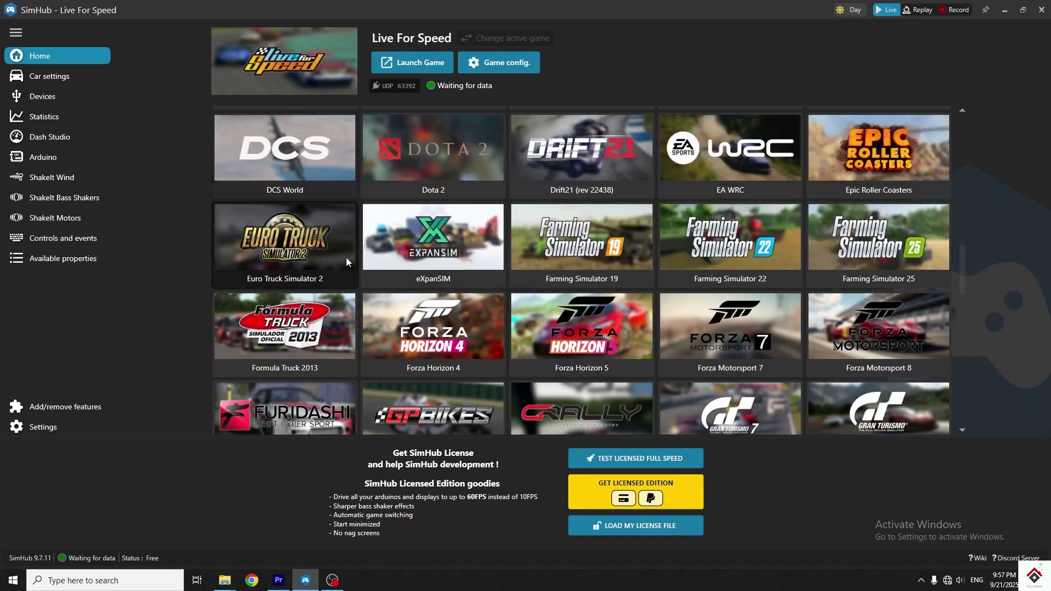
click(346, 262)
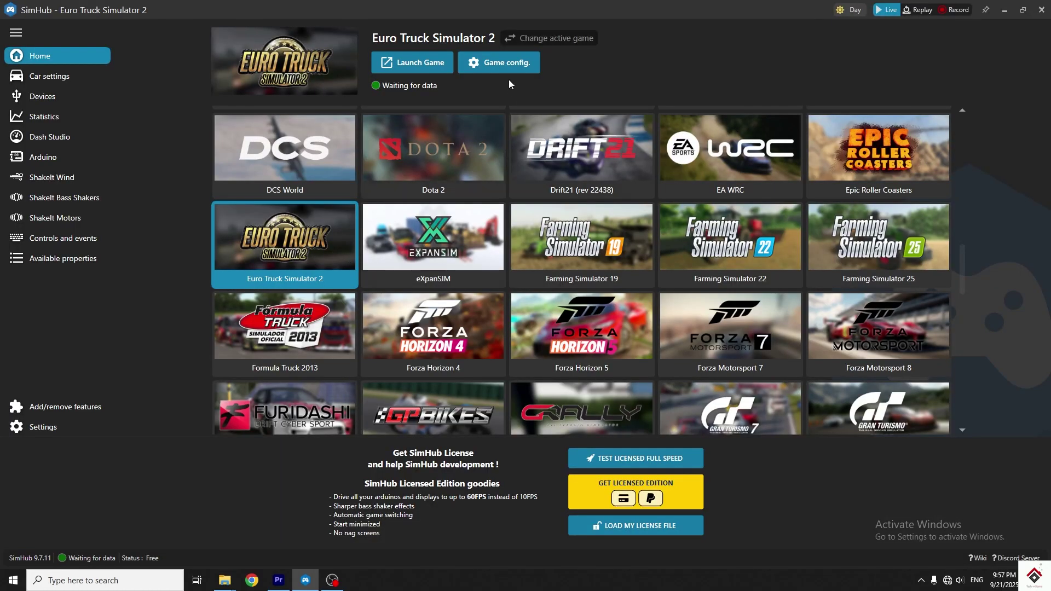
click(506, 67)
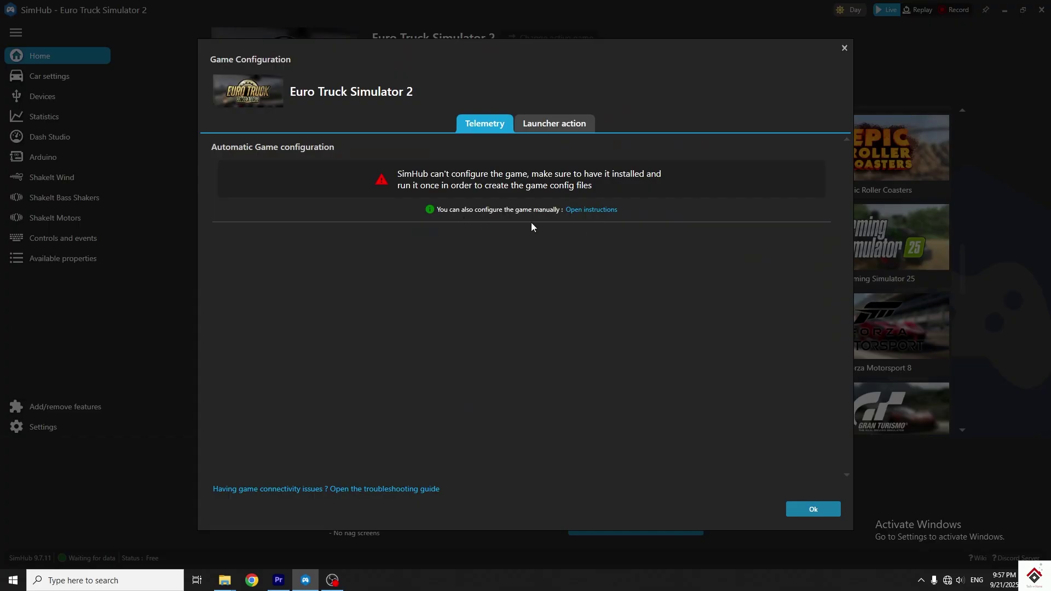
Step: Read the HowTo file from the EuroTruckSimulator2 plugin folder in Notepad, then close it
click(586, 210)
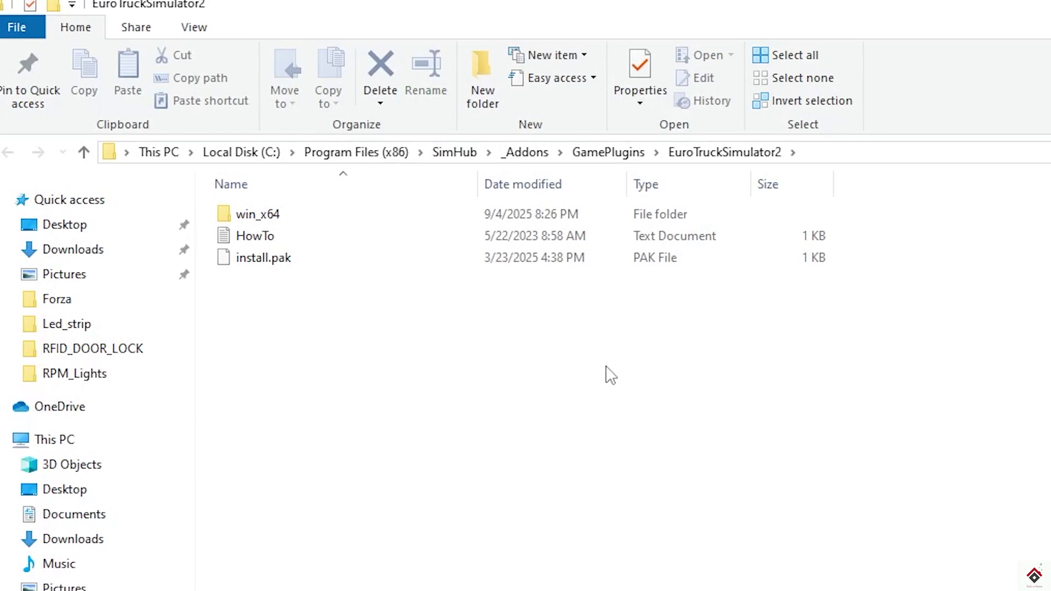
double_click(260, 237)
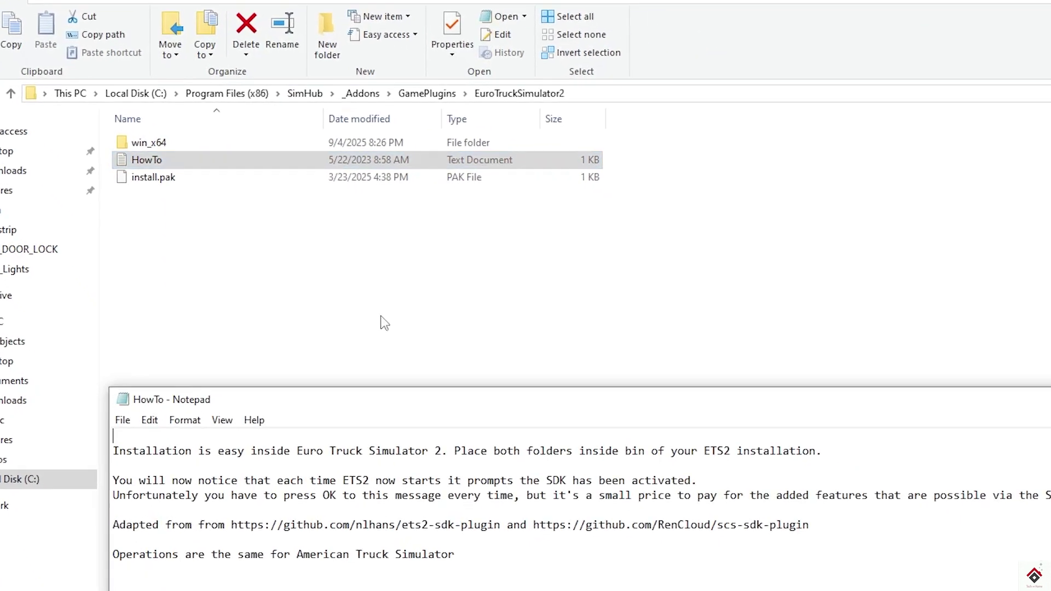
drag(614, 402, 496, 222)
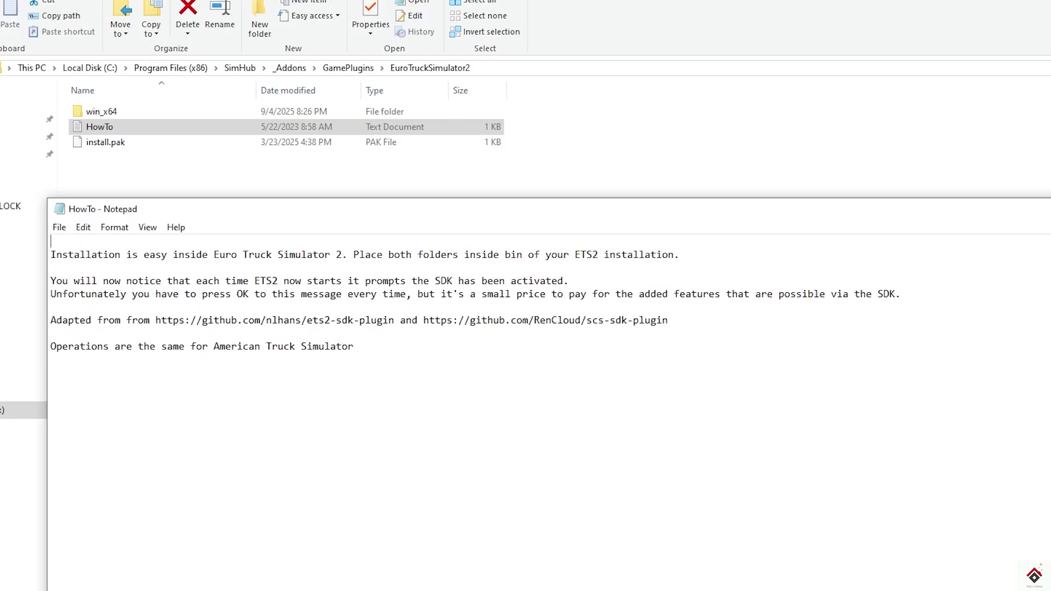
key(alt+F4)
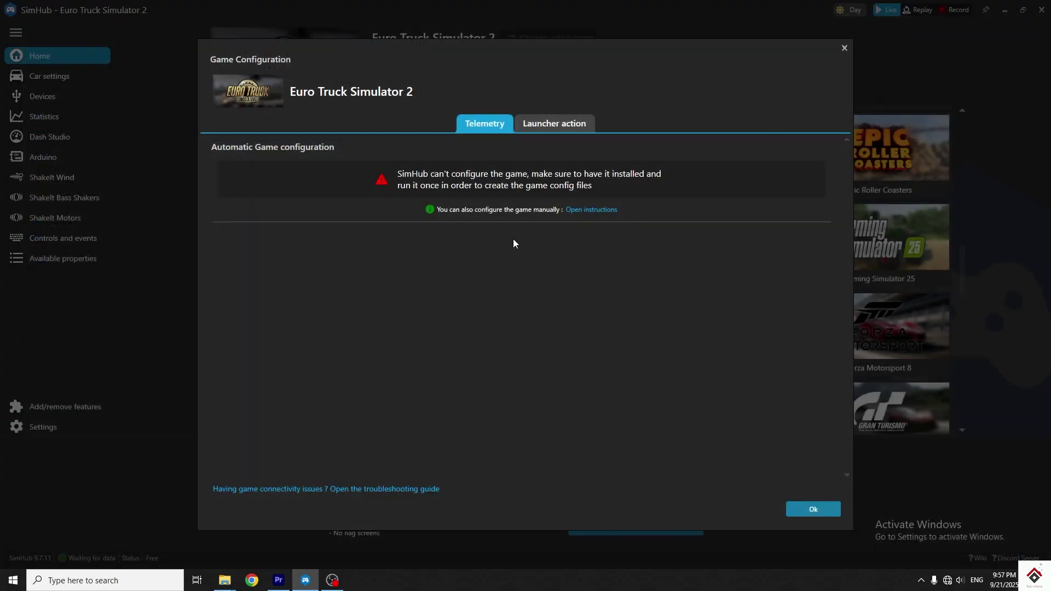
Step: Close the Euro Truck Simulator 2 configuration with Ok and activate the Live For Speed tile
click(803, 512)
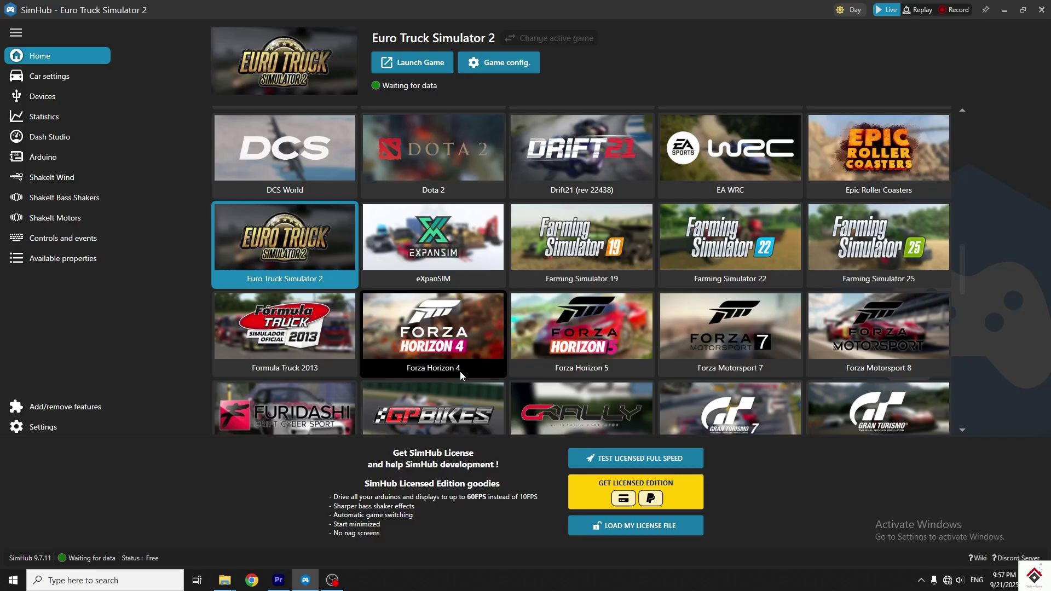
scroll(290, 269, down, 2)
scroll(291, 269, up, 10)
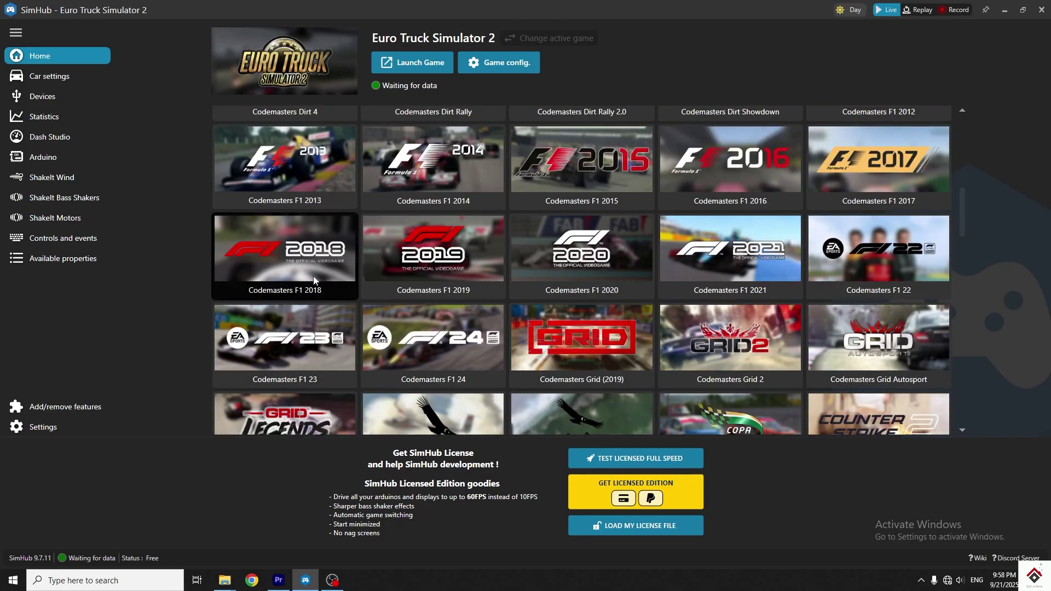
scroll(344, 296, down, 12)
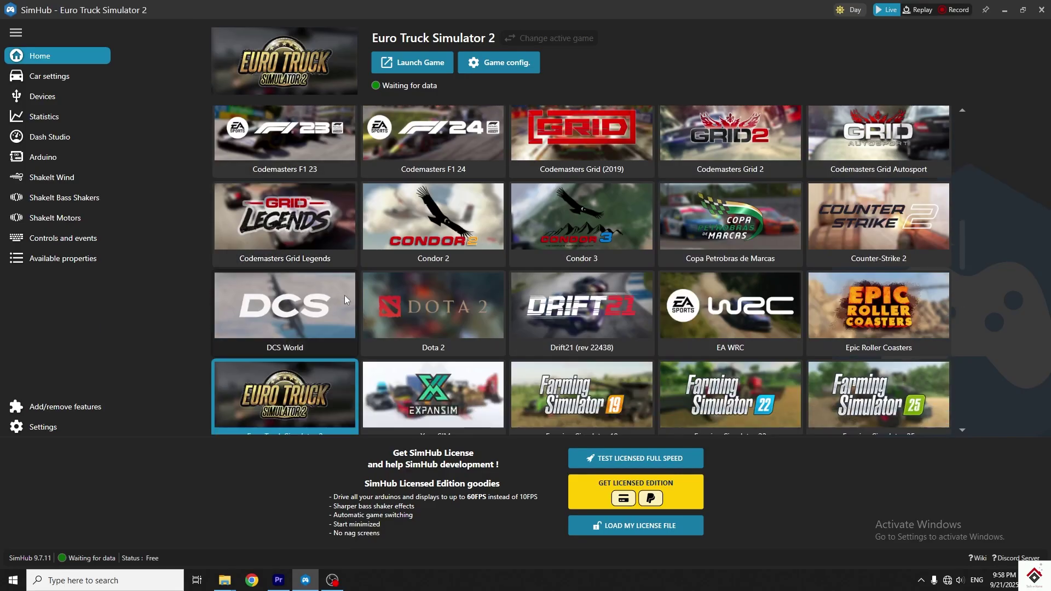
scroll(344, 296, down, 1)
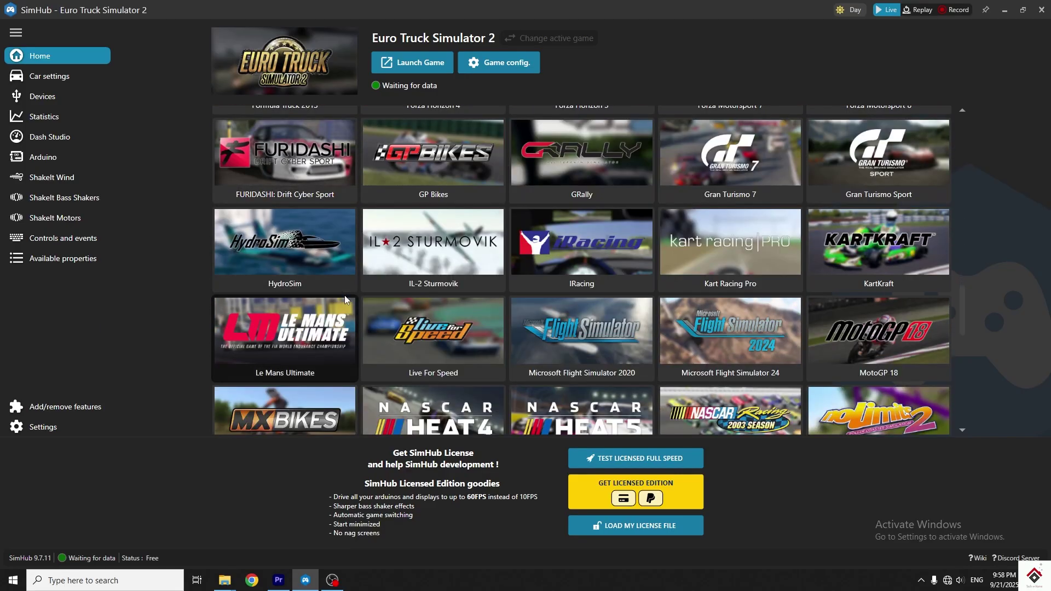
click(421, 329)
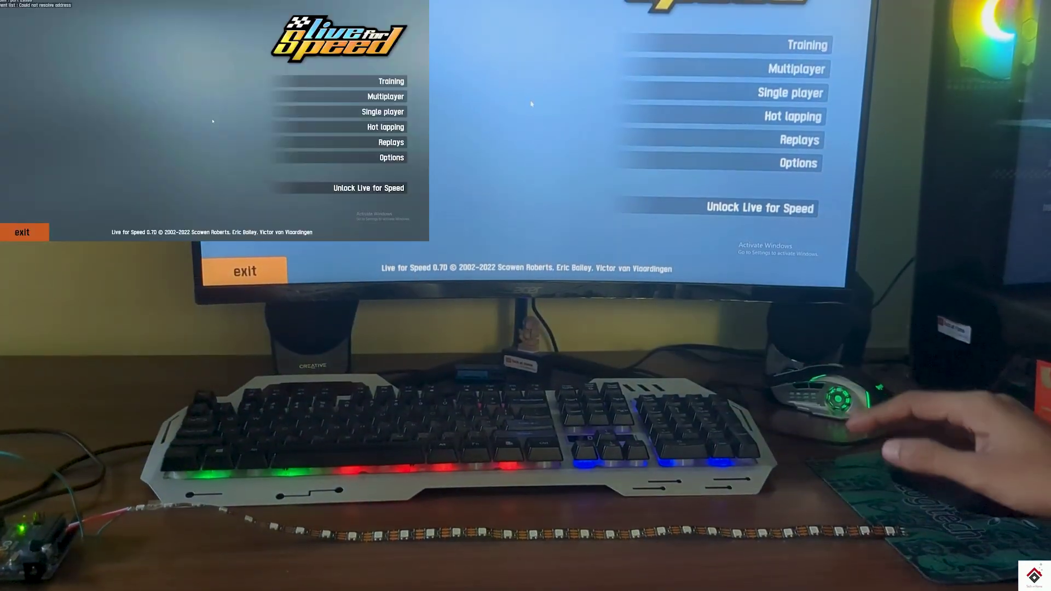
Step: Start the Testdrive – Formula BMW lesson and rev the engine in the garage to test the LEDs
click(328, 81)
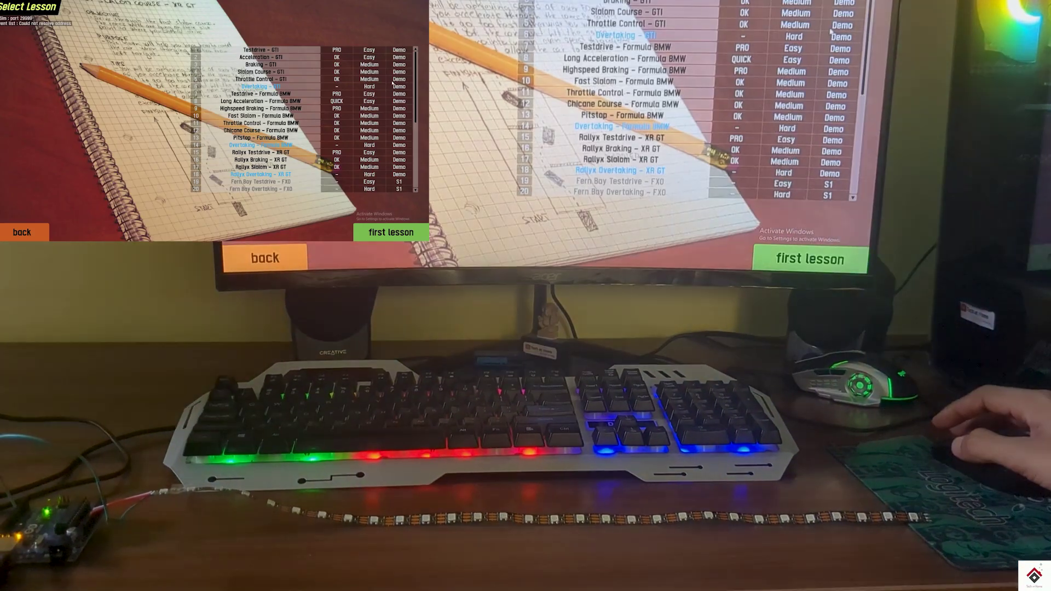
click(262, 94)
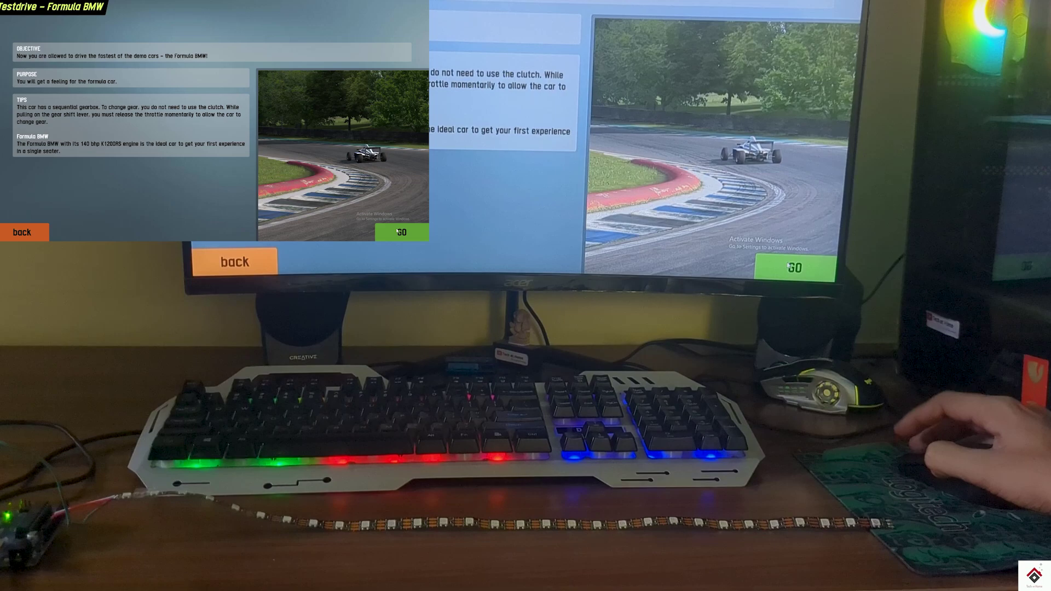
click(399, 231)
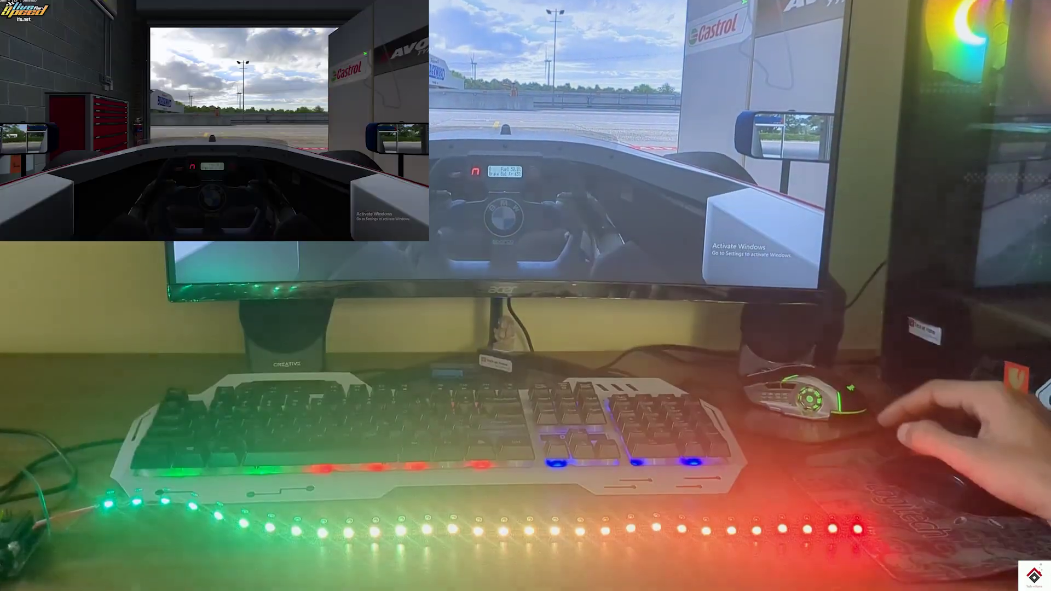
key(a)
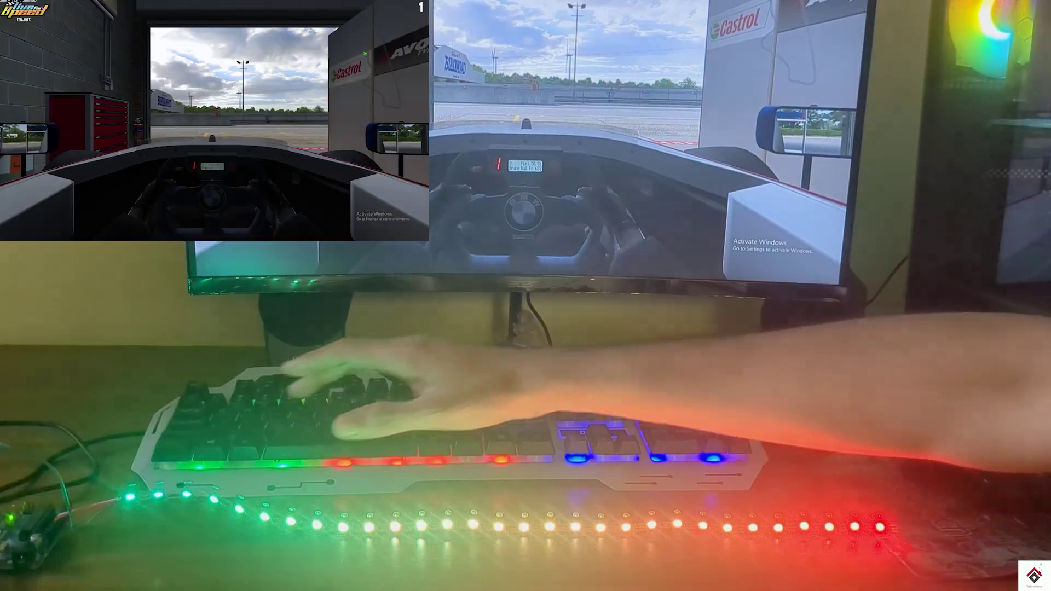
key(z)
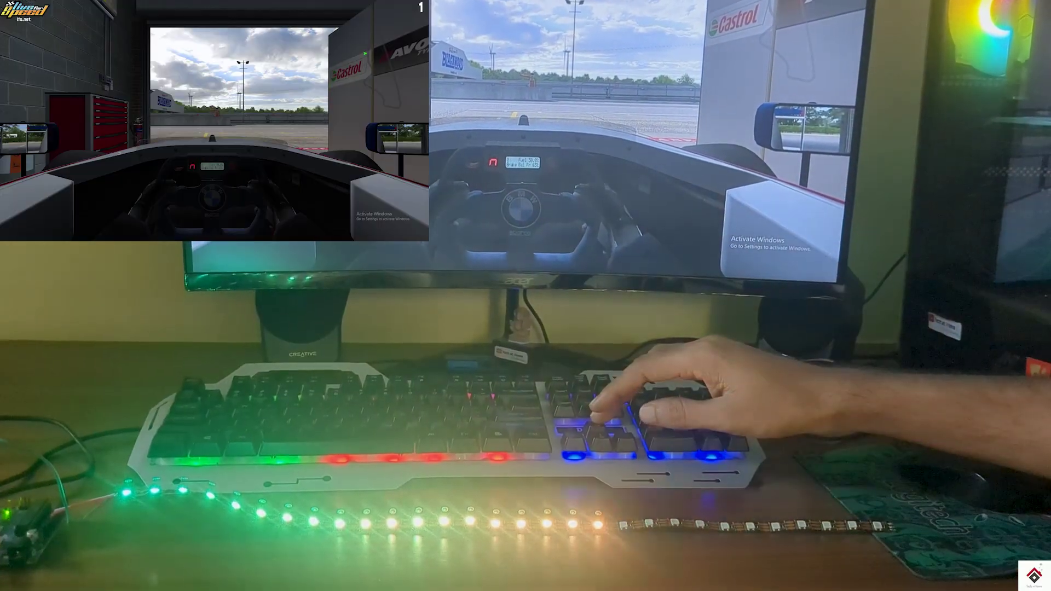
key(Up)
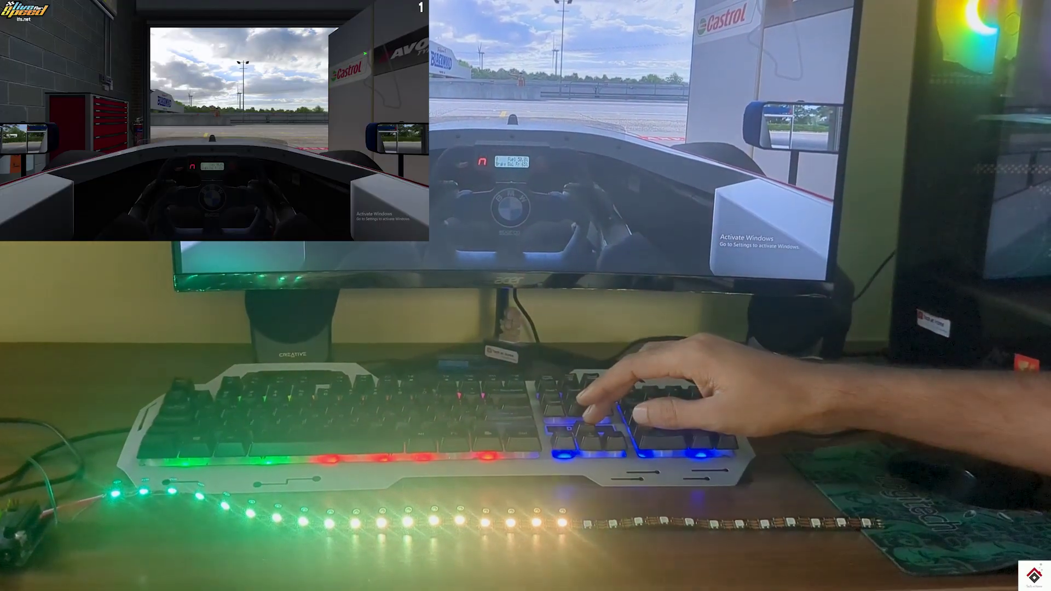
key(Up)
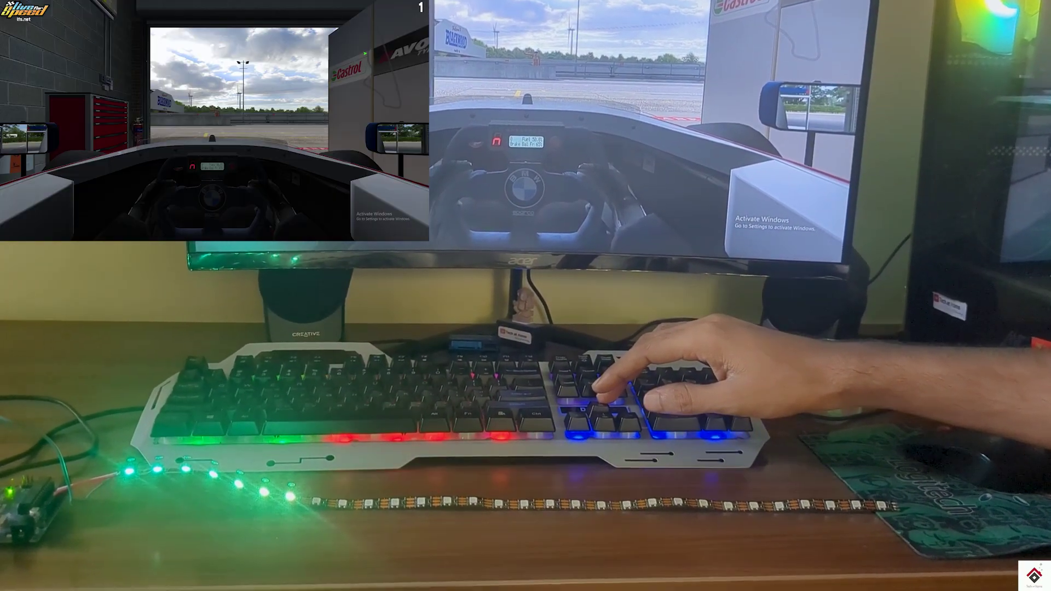
key(Up)
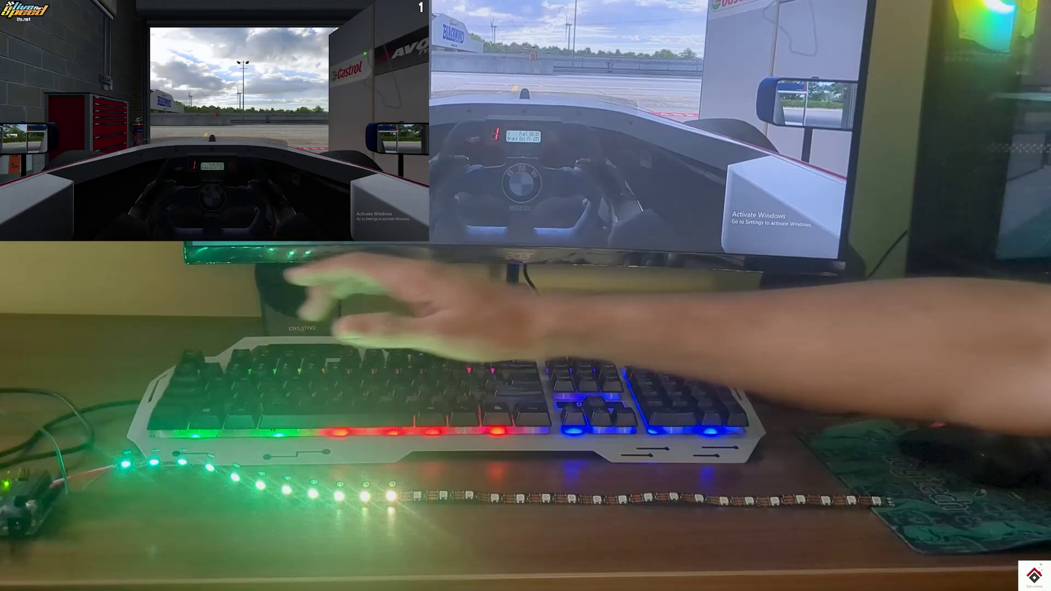
Step: Drive out of the garage onto the track and steer through the first bends
key(Up)
key(Left)
key(Left)
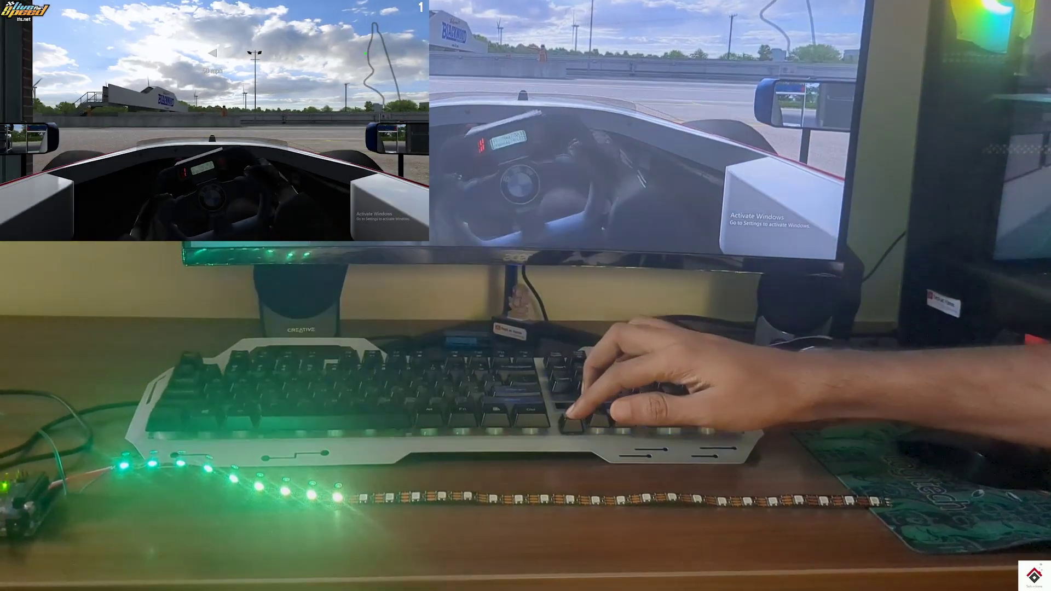
key(Up)
key(Left)
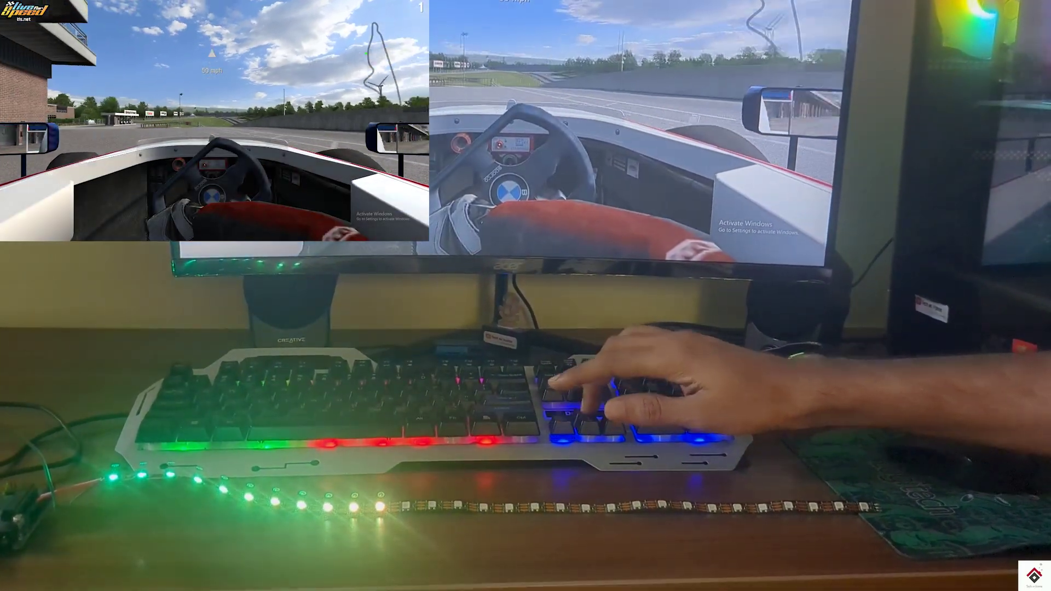
key(Right)
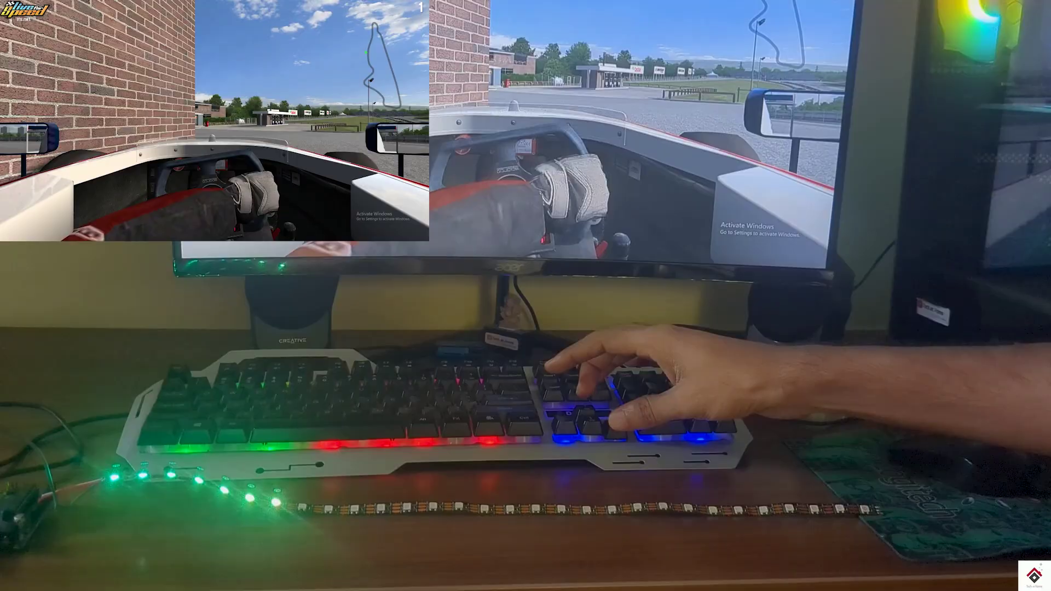
key(Up)
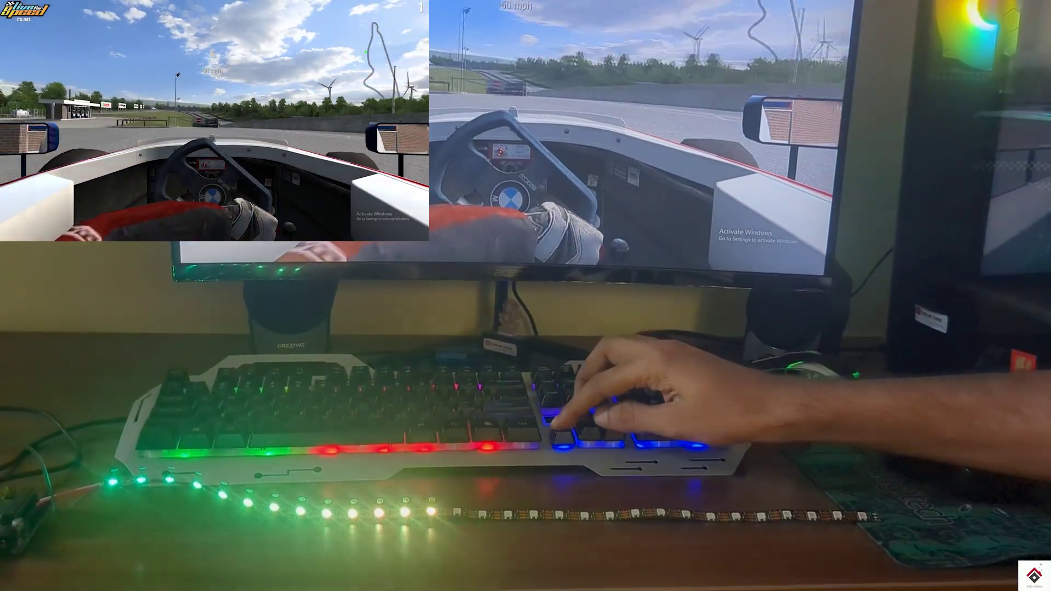
key(Right)
key(Up)
key(Right)
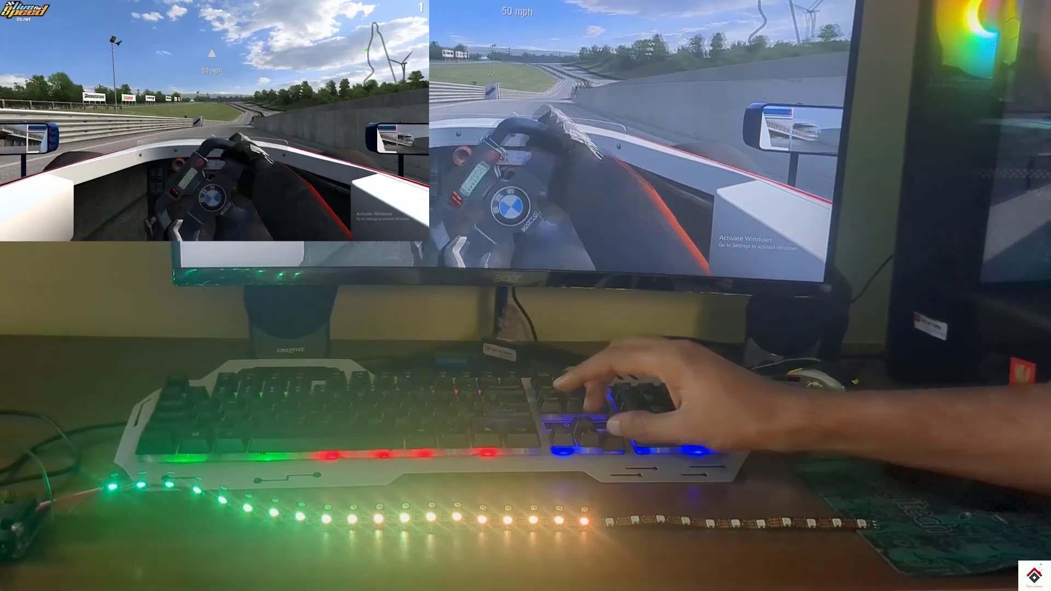
key(Left)
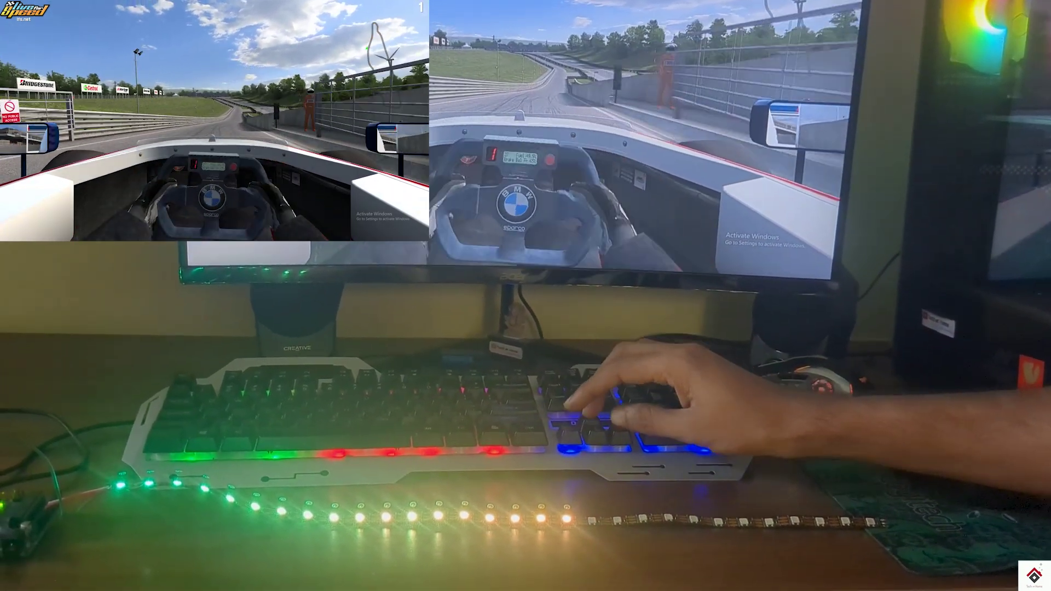
Step: Accelerate up to third gear, downshift to first for the bend, and take the next corner
key(Up)
key(a)
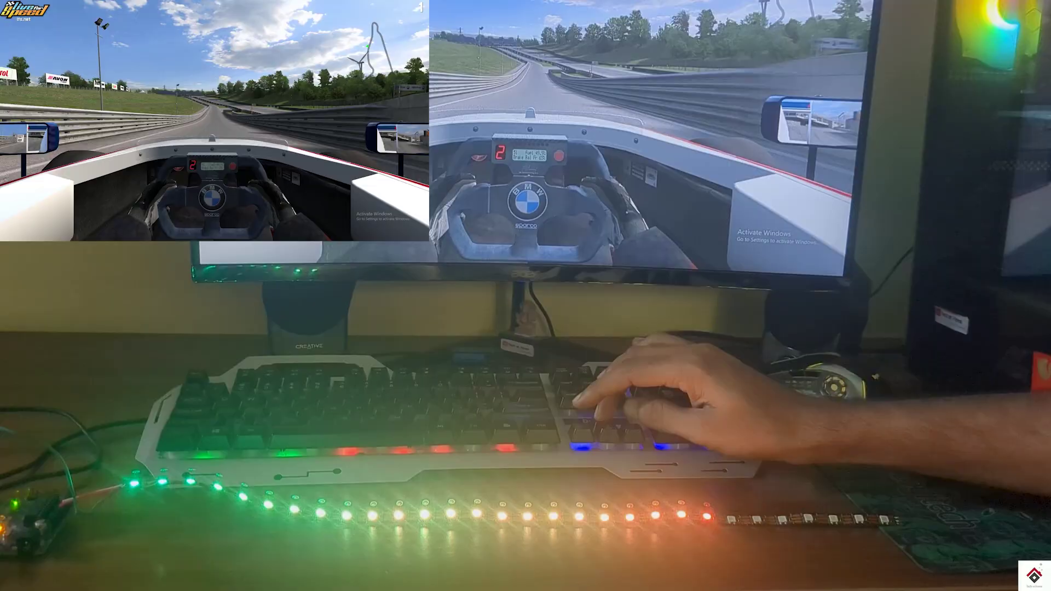
key(Up)
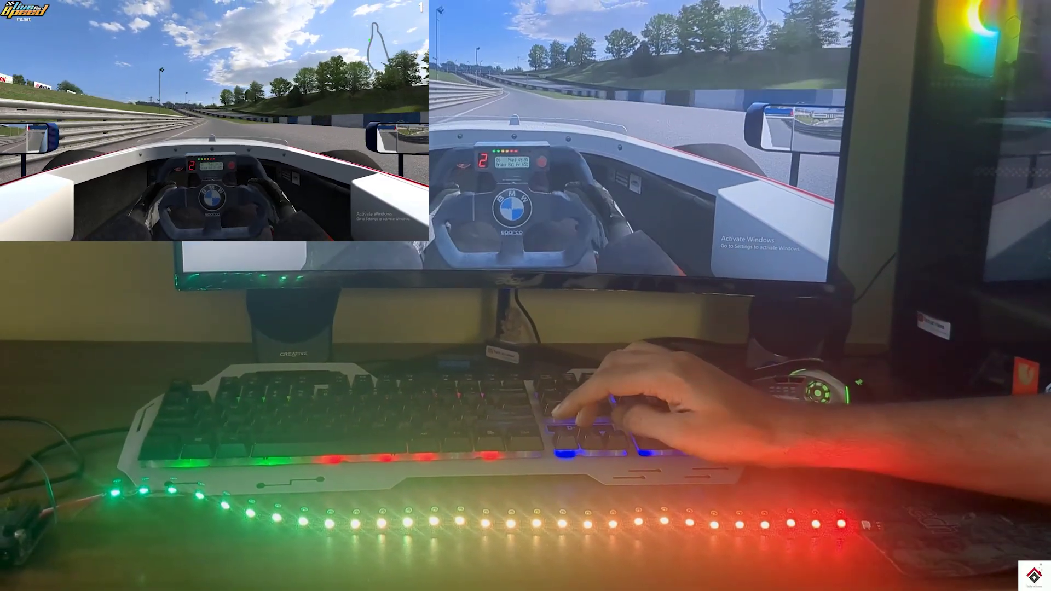
key(a)
key(Up)
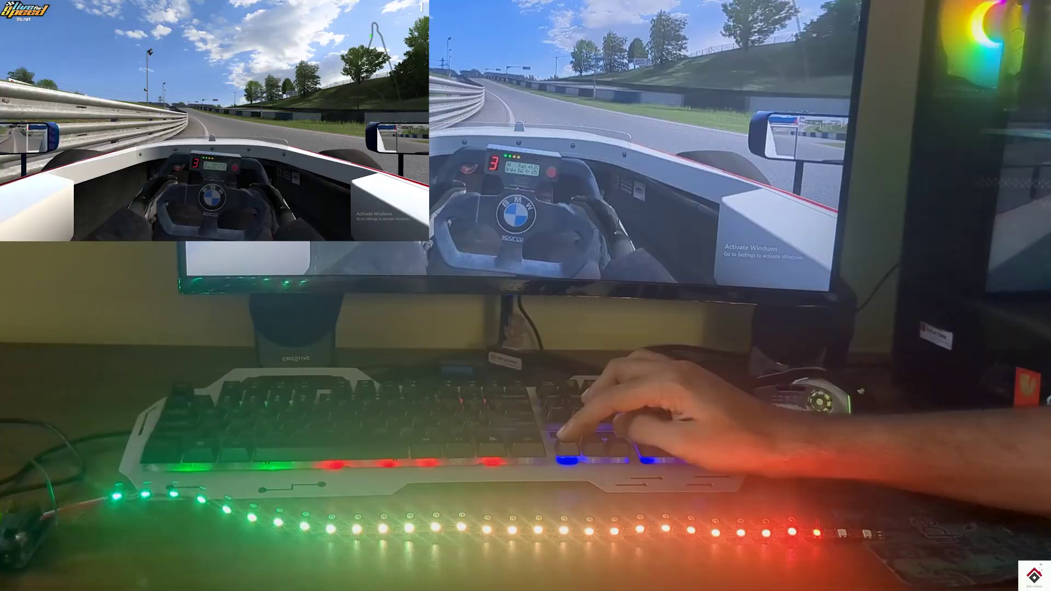
key(z)
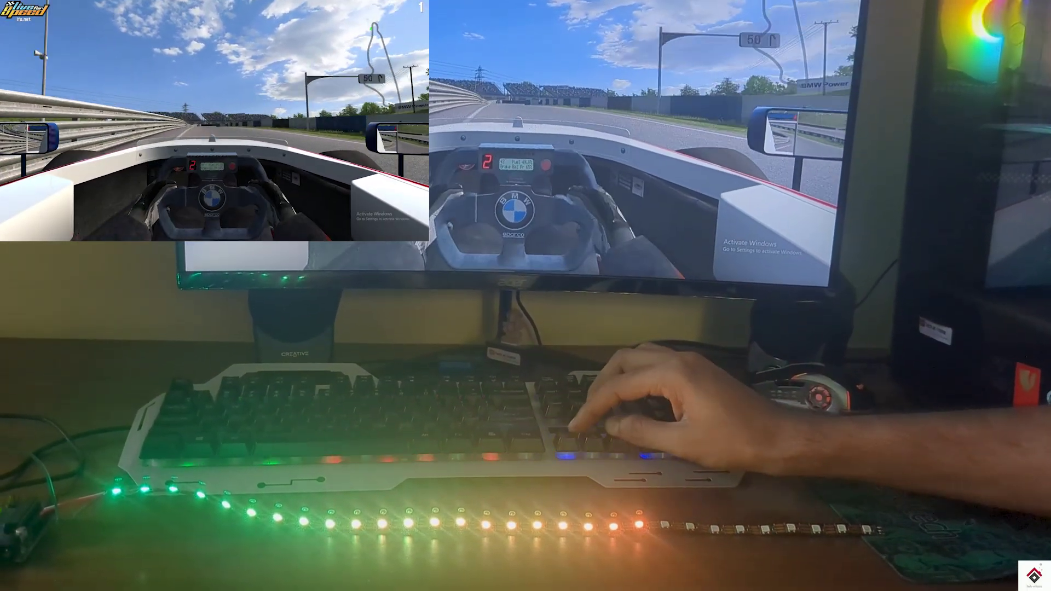
key(z)
key(Up)
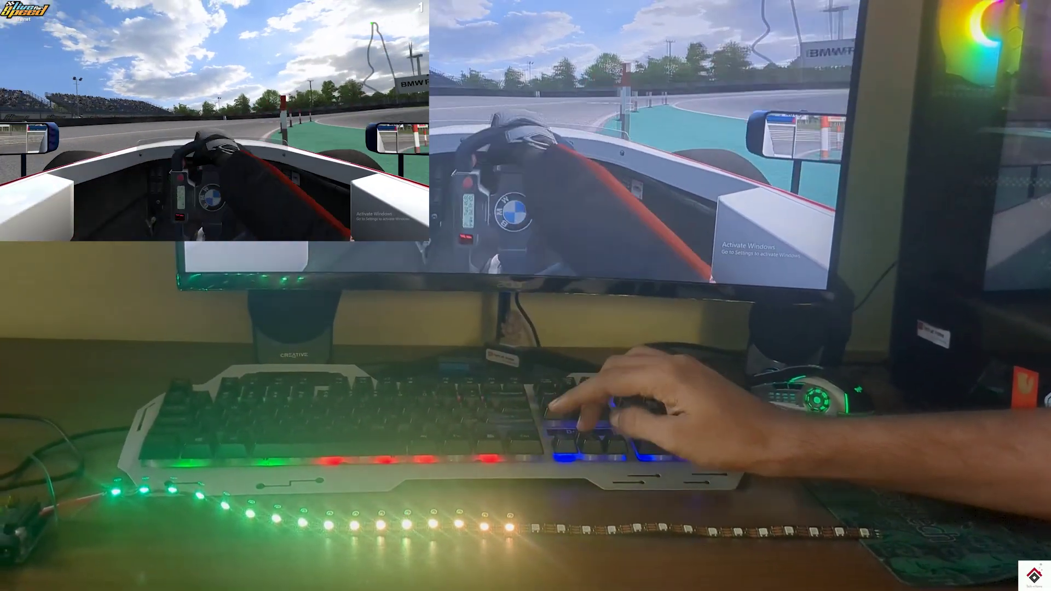
key(Right)
key(Left)
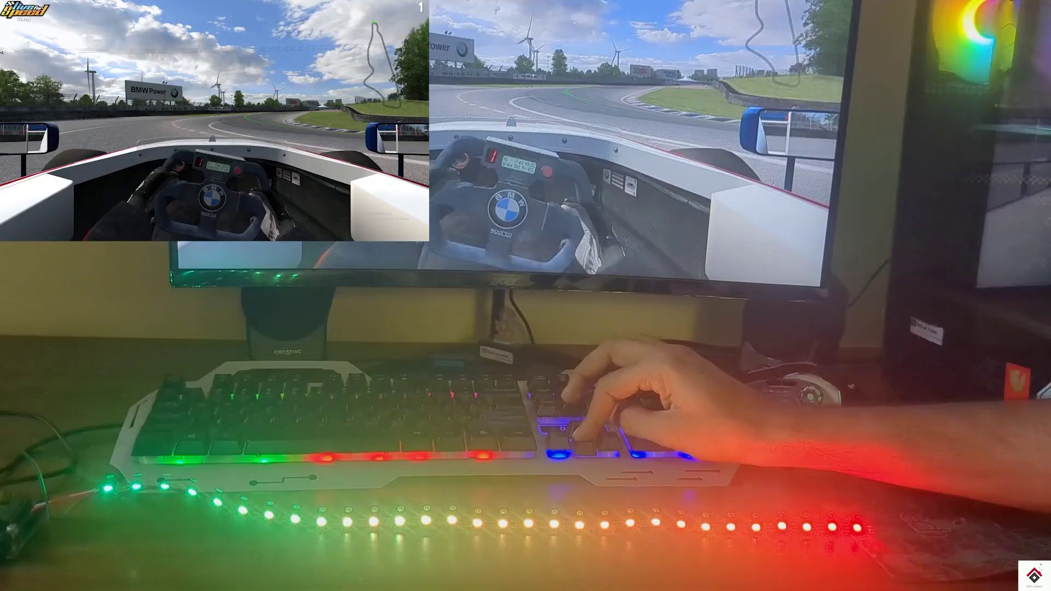